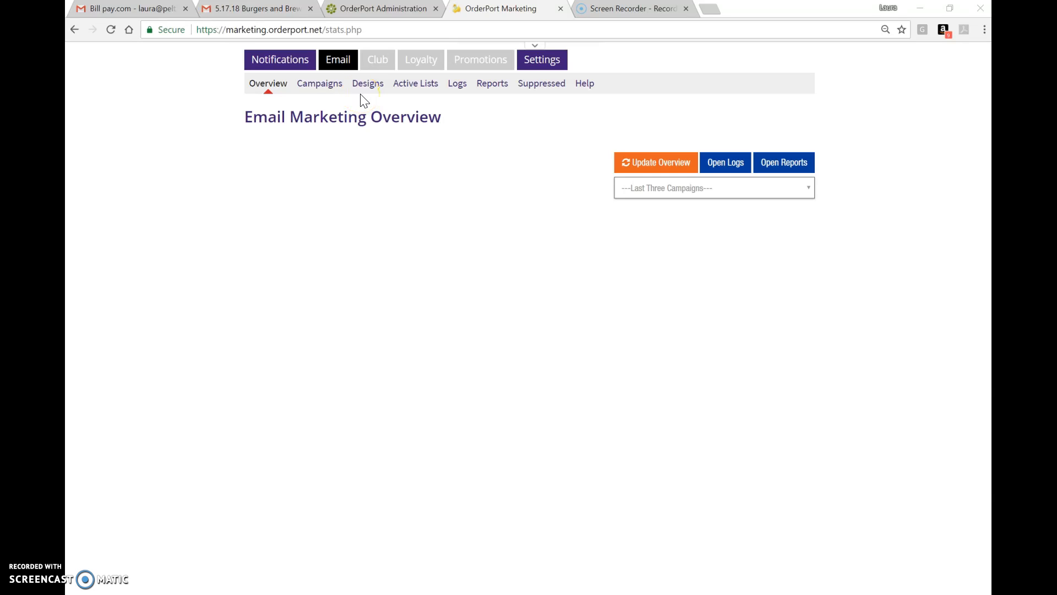
- Open the email Designs list and clone the 5.17.18 Burgers and Brews, Rise and Dine design
click(373, 92)
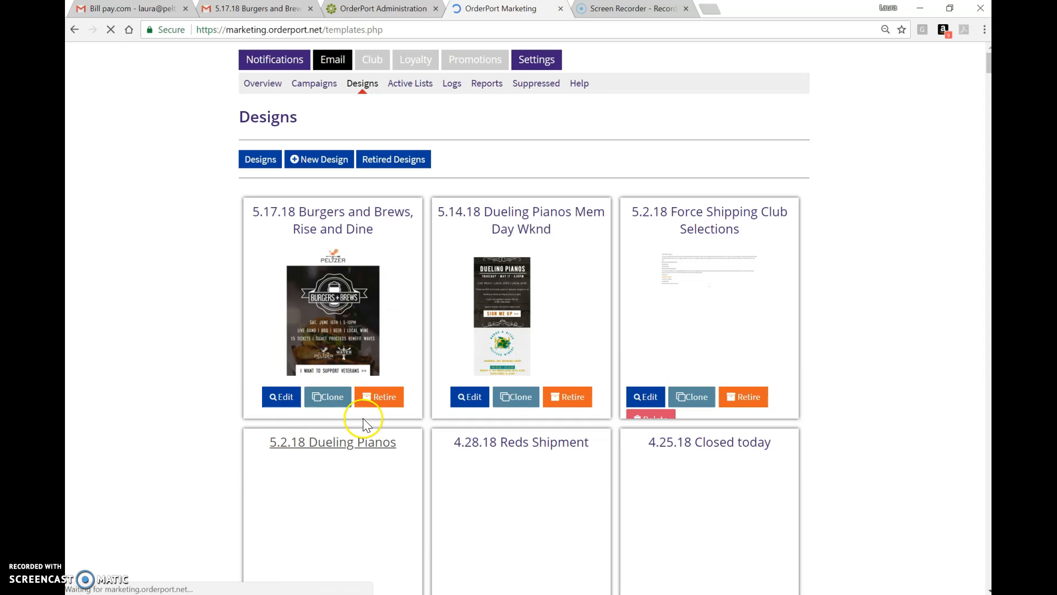
click(337, 401)
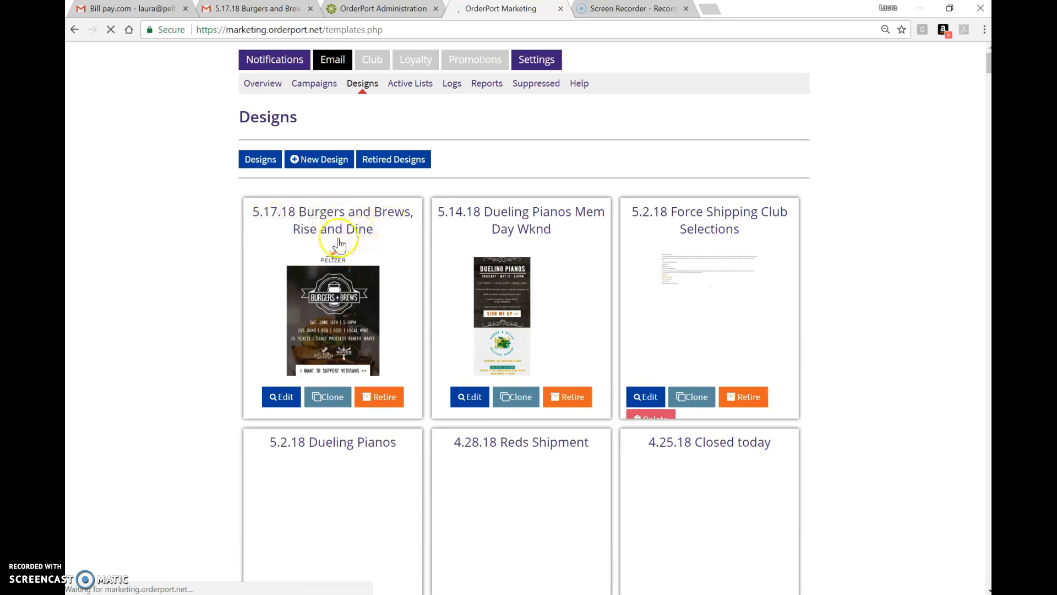
click(334, 401)
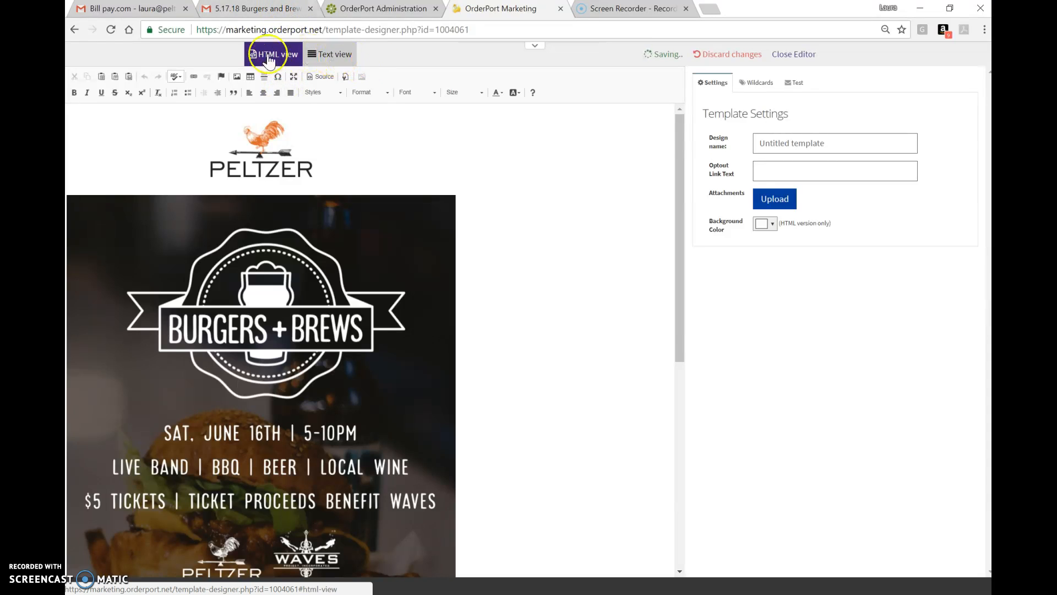
- Examine the design's HTML source, then return to the visual editing view
click(321, 77)
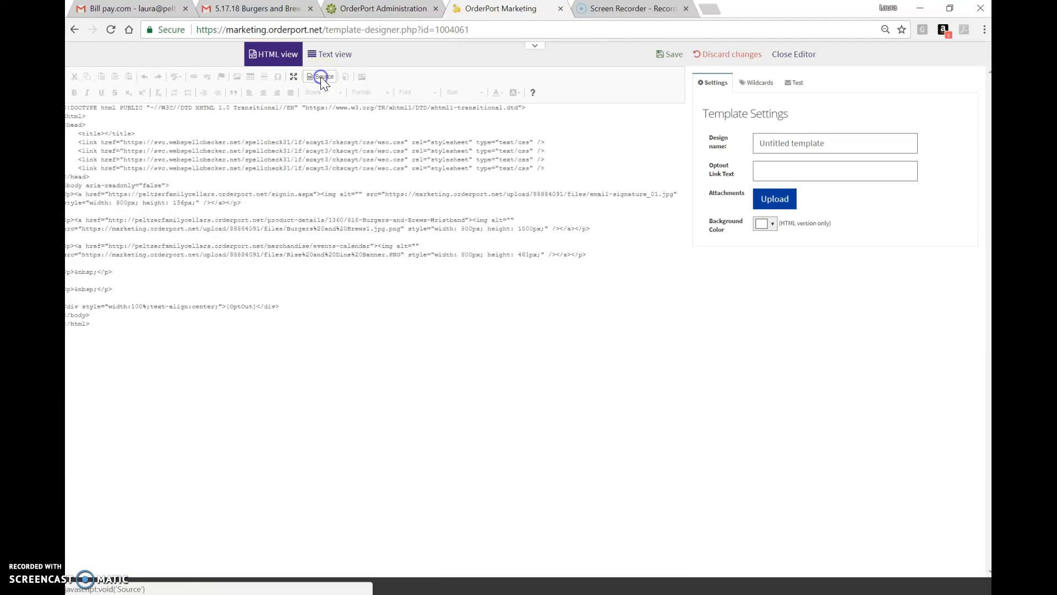
click(79, 116)
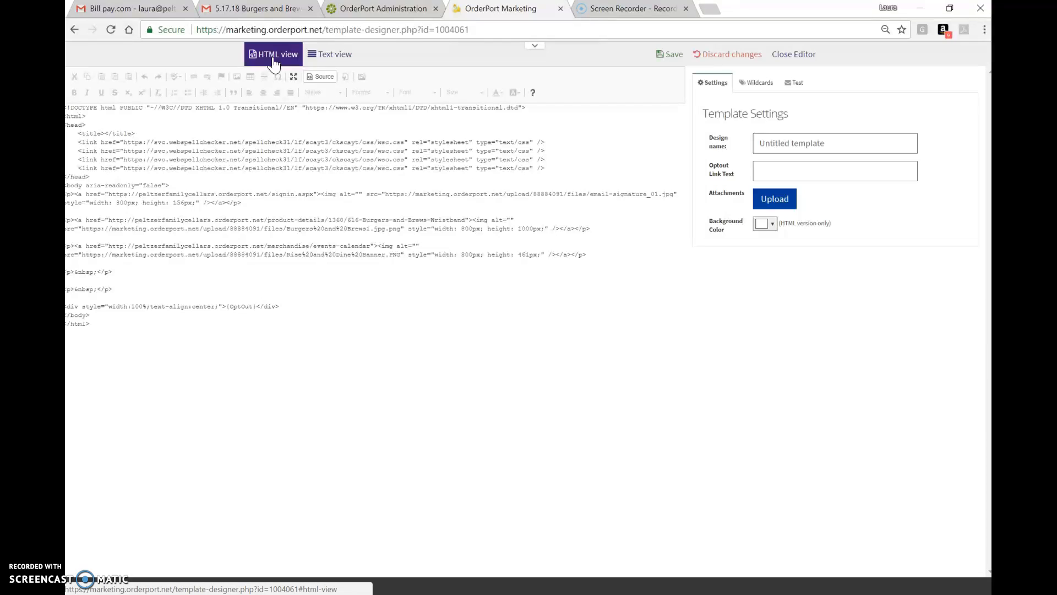
click(326, 80)
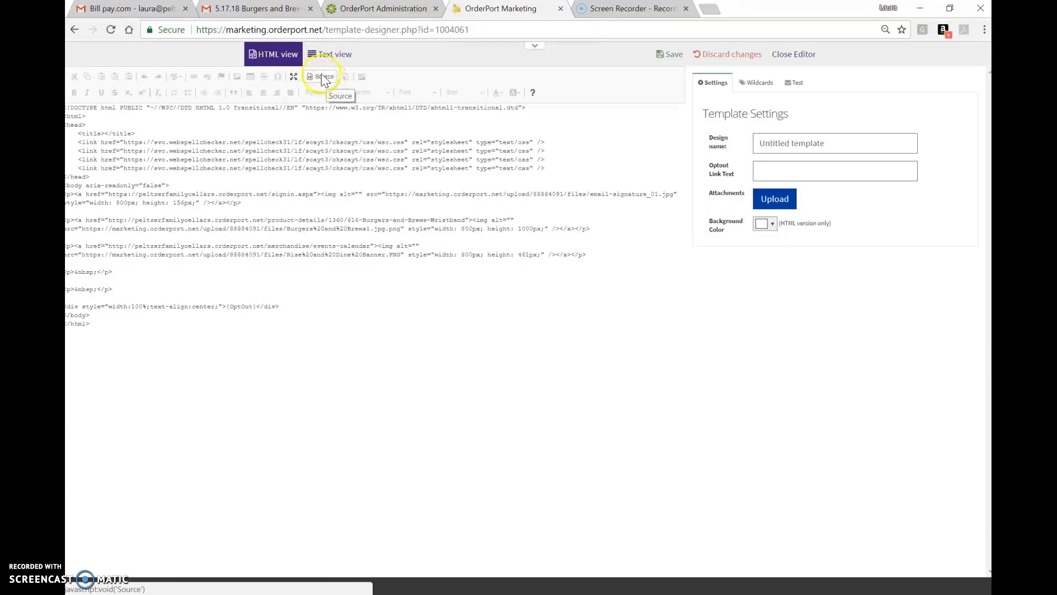
click(321, 78)
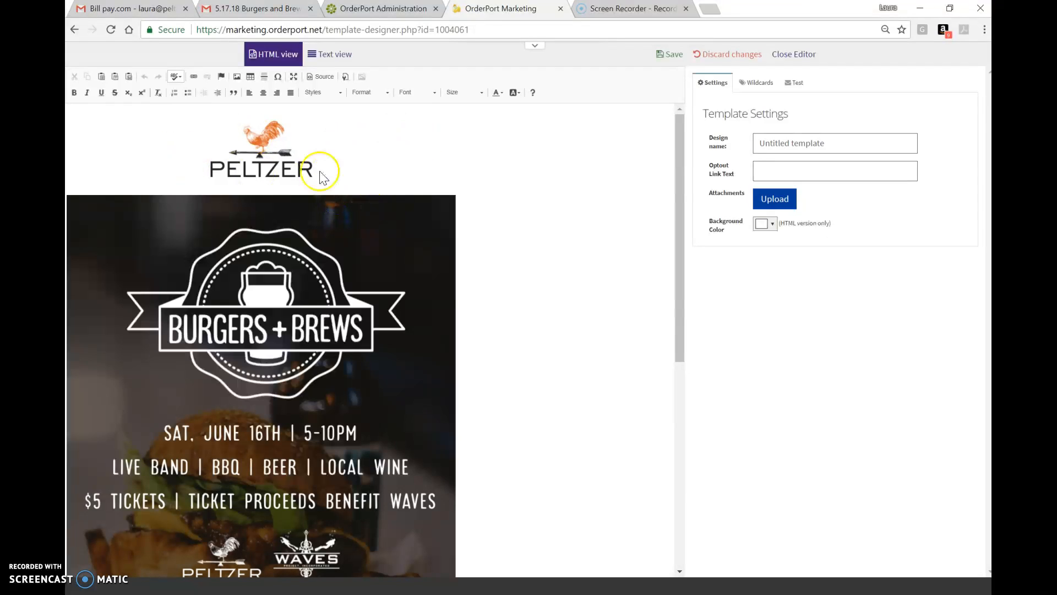
- Delete the Burgers + Brews image and the Rise and Dine image from the design
click(345, 245)
key(Delete)
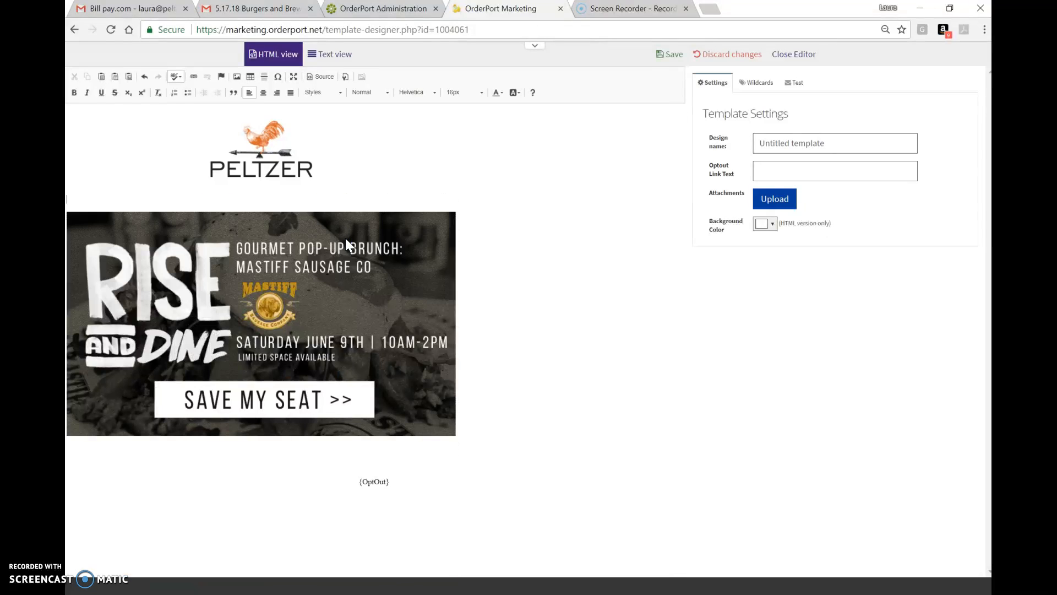
click(346, 238)
key(Delete)
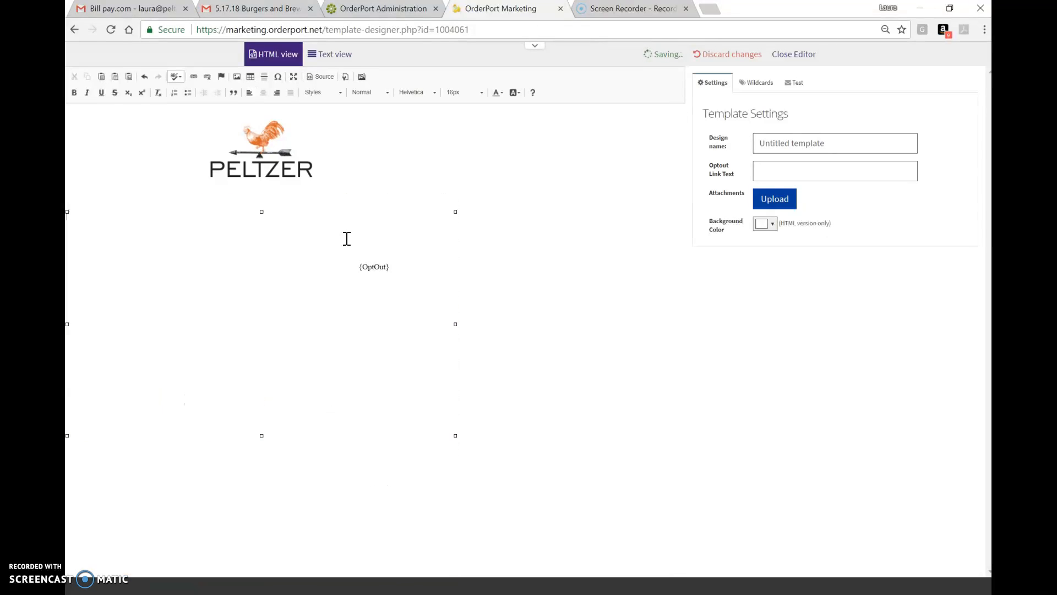
- Place the cursor after the Peltzer logo and add an empty line below it
click(359, 205)
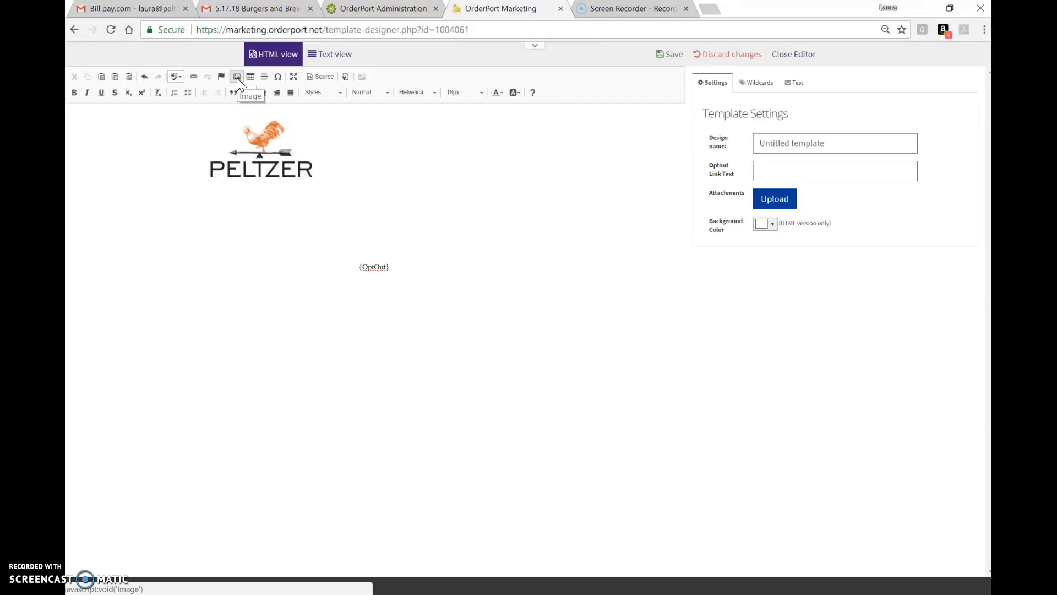
click(324, 176)
click(292, 203)
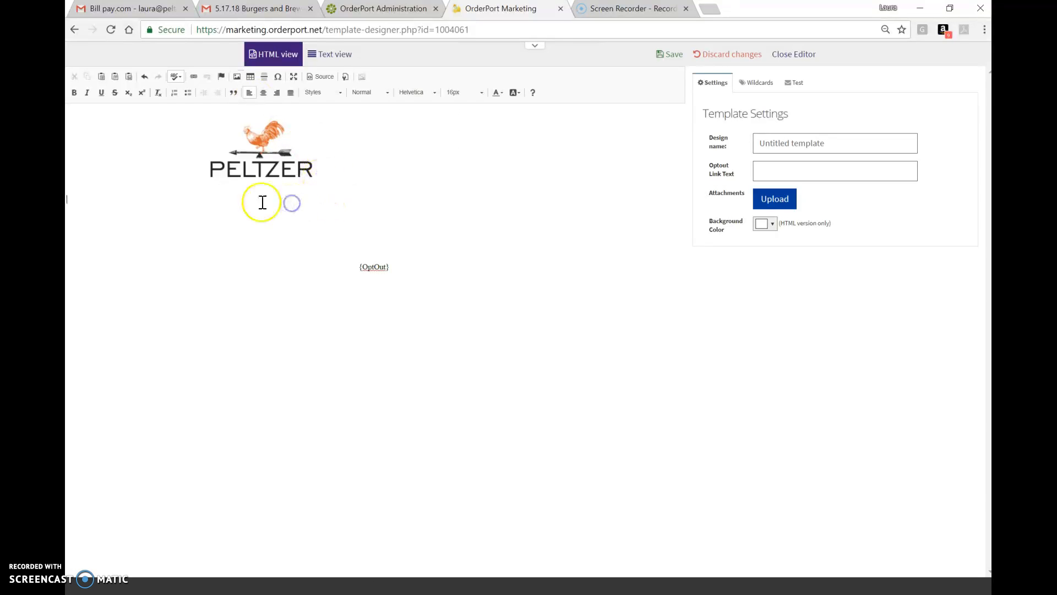
click(321, 151)
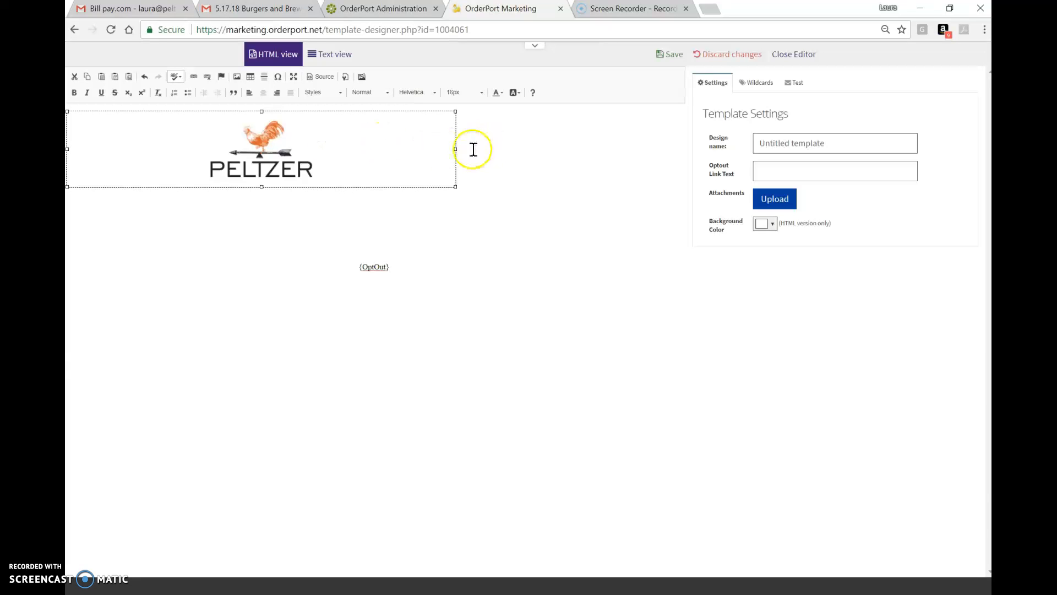
click(455, 150)
click(465, 154)
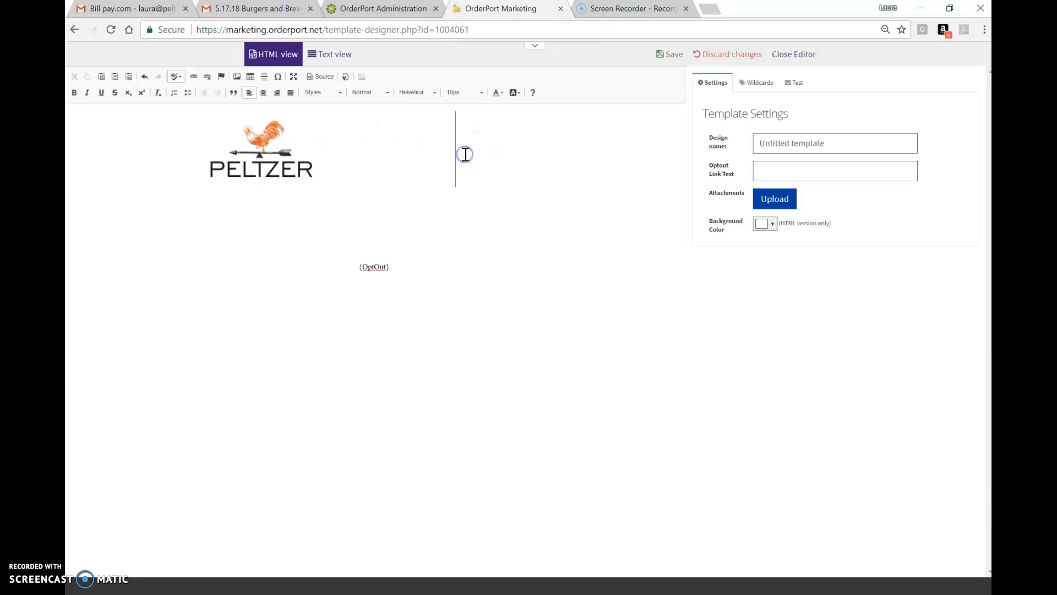
click(421, 147)
click(457, 147)
click(427, 143)
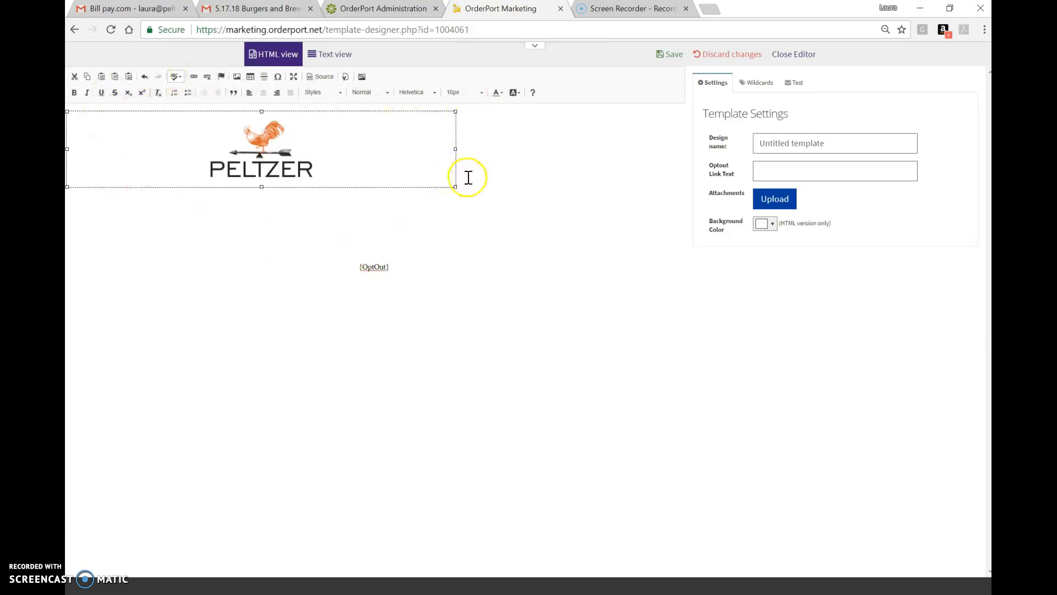
click(409, 153)
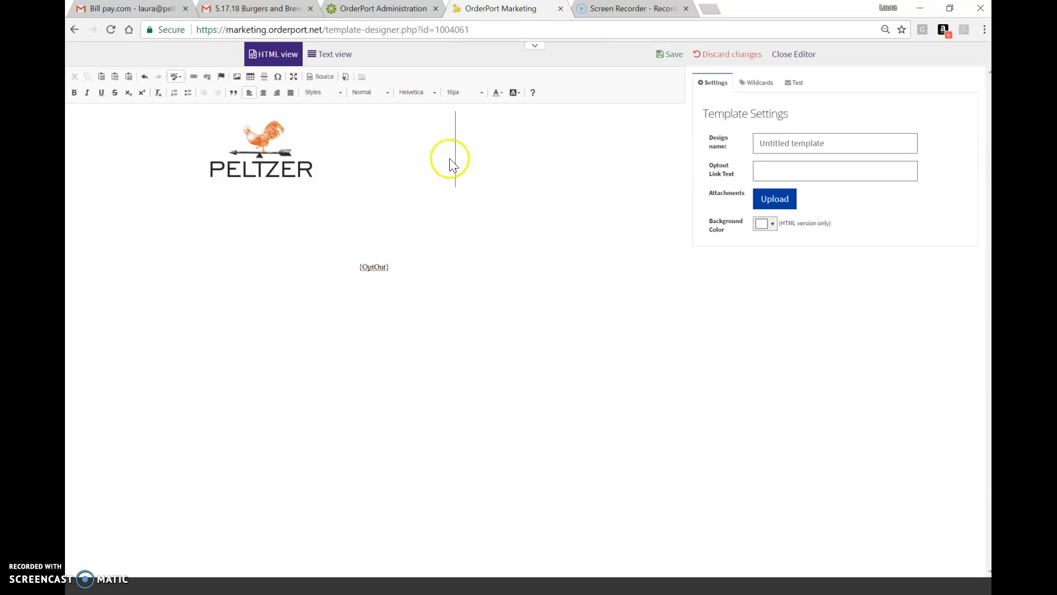
key(Return)
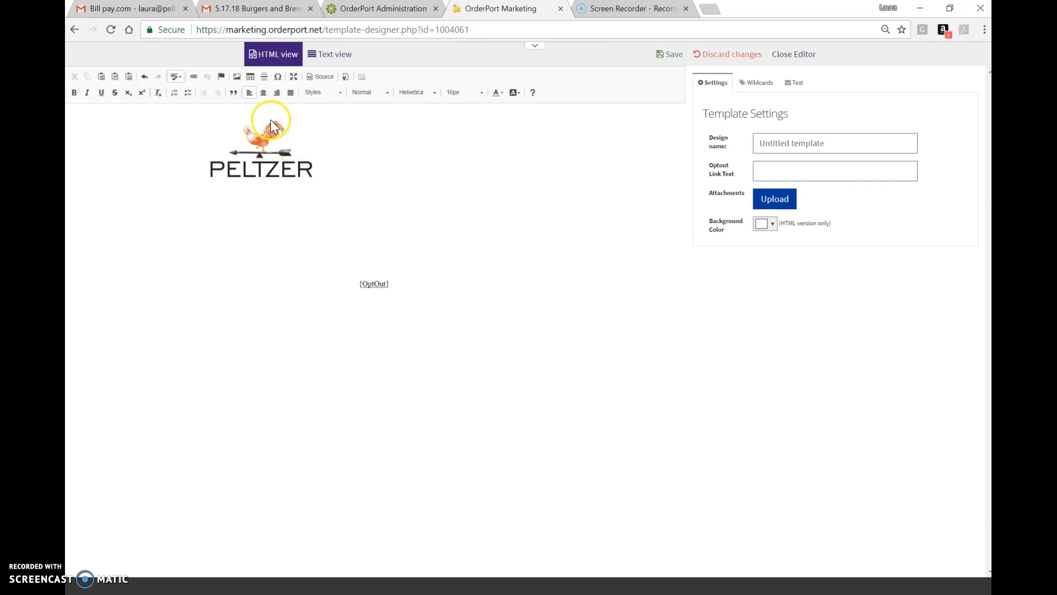
click(238, 79)
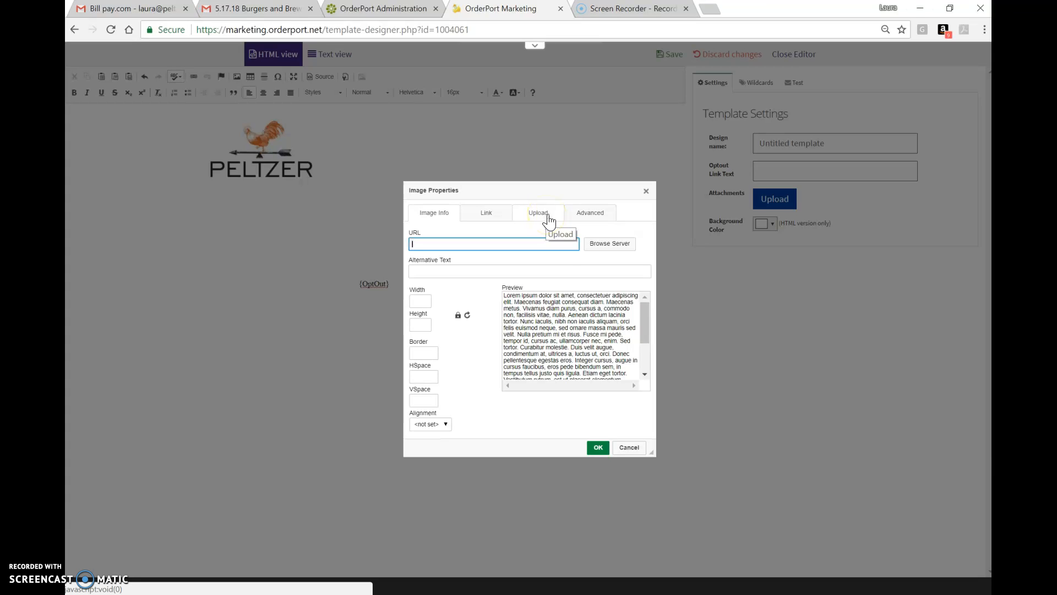
click(598, 447)
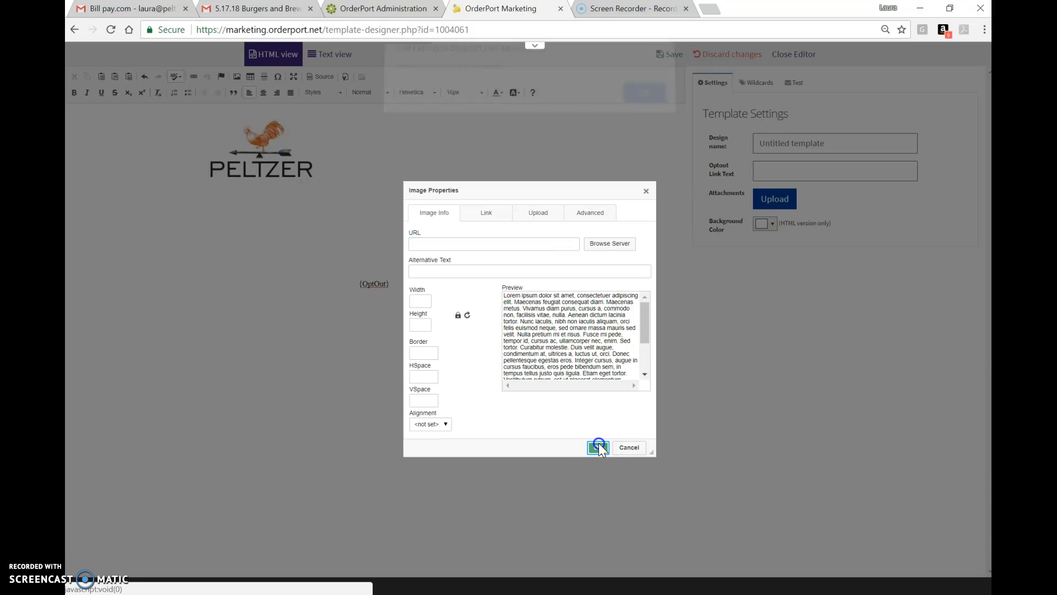
click(642, 107)
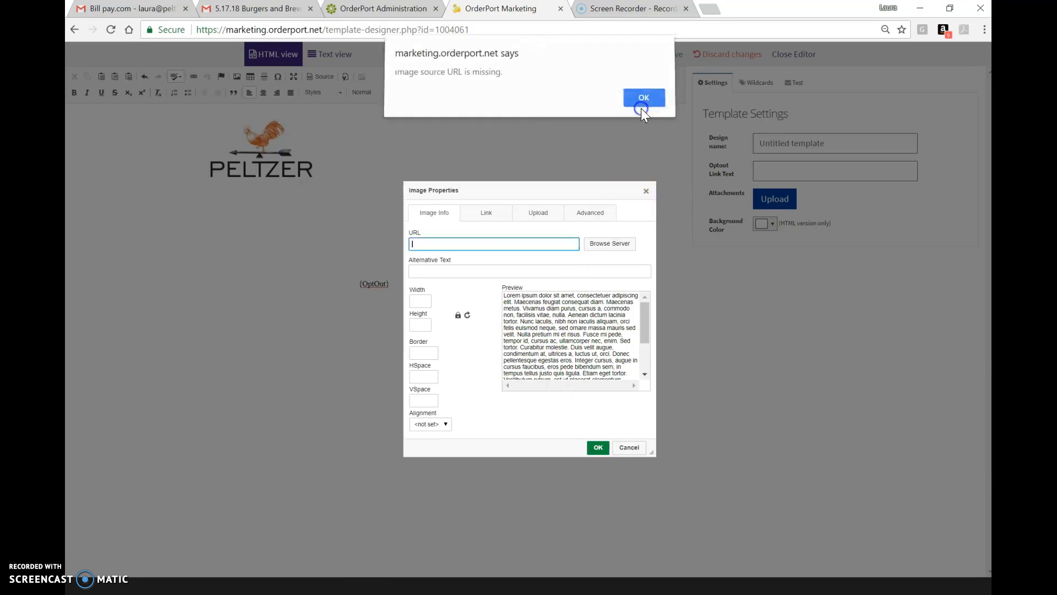
click(630, 447)
- Delete the Peltzer logo image from the top of the design
click(310, 137)
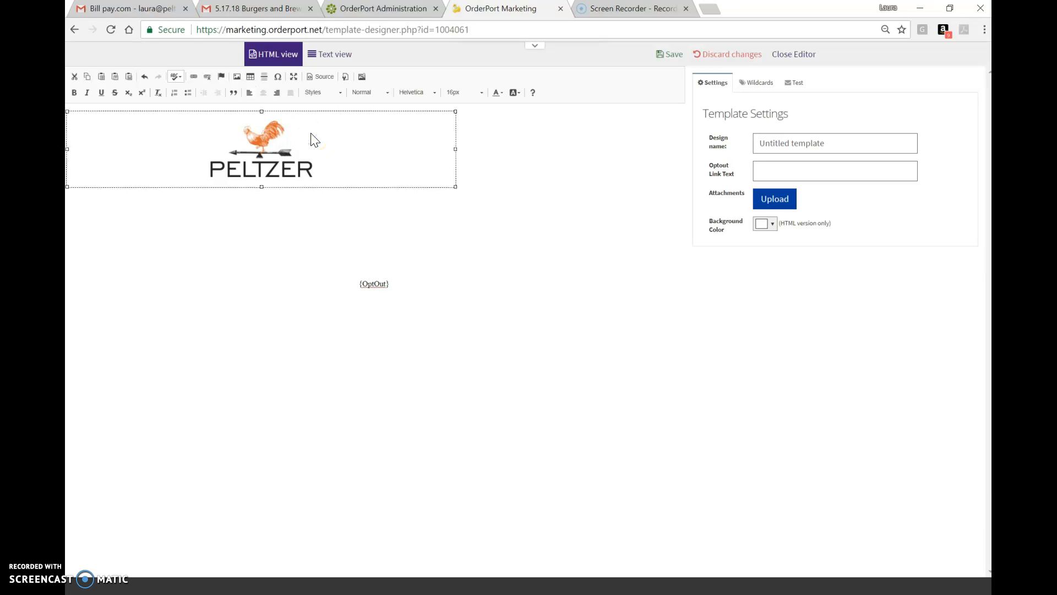
key(Delete)
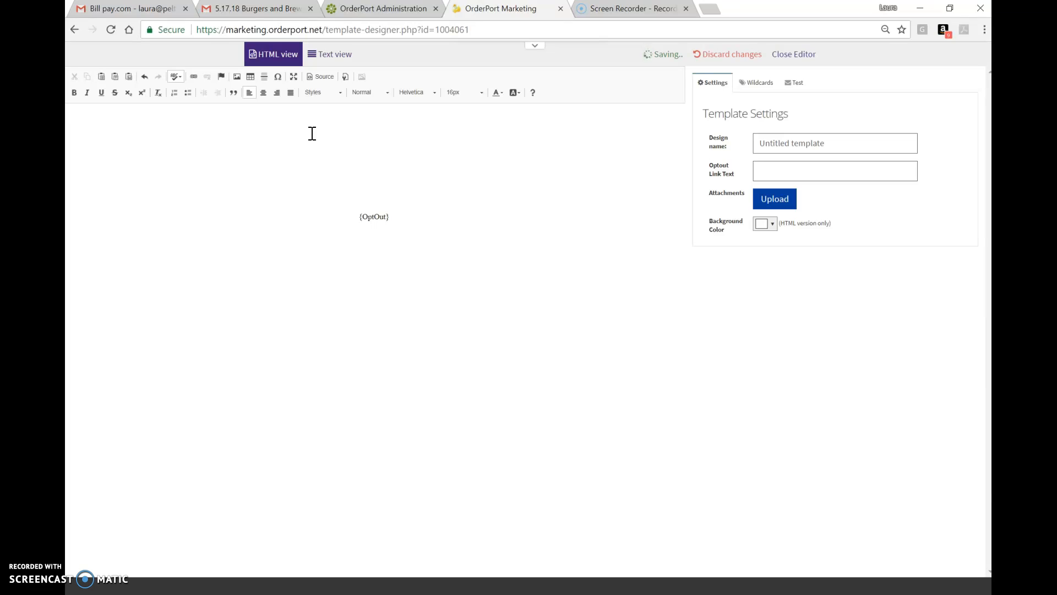
click(311, 133)
- Insert the PFC-EB-6.18.17-block-party-v2_01.jpg image chosen from the server's file browser at the top of the design
click(239, 77)
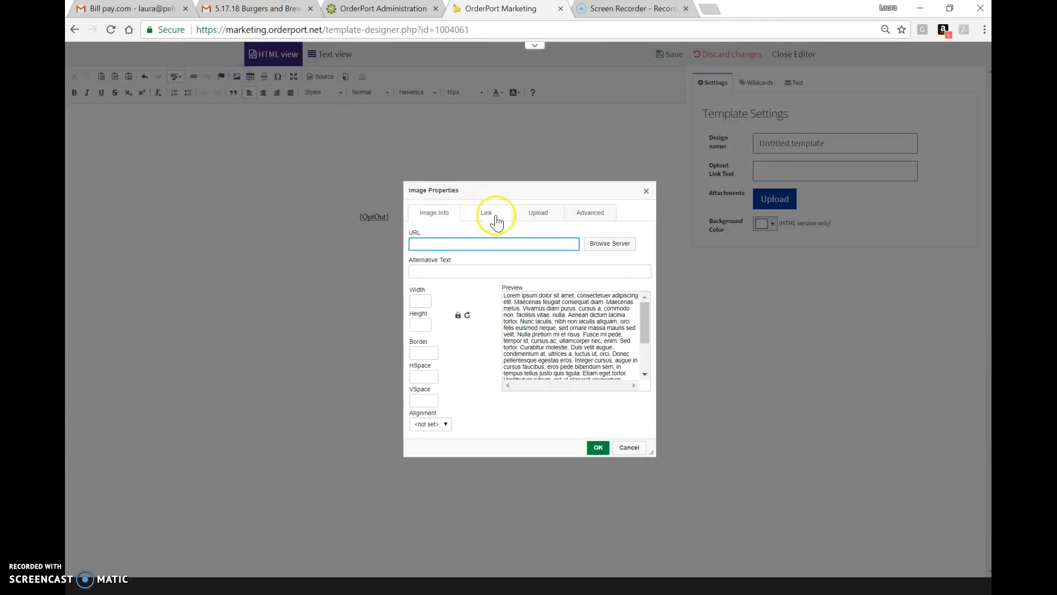
click(618, 243)
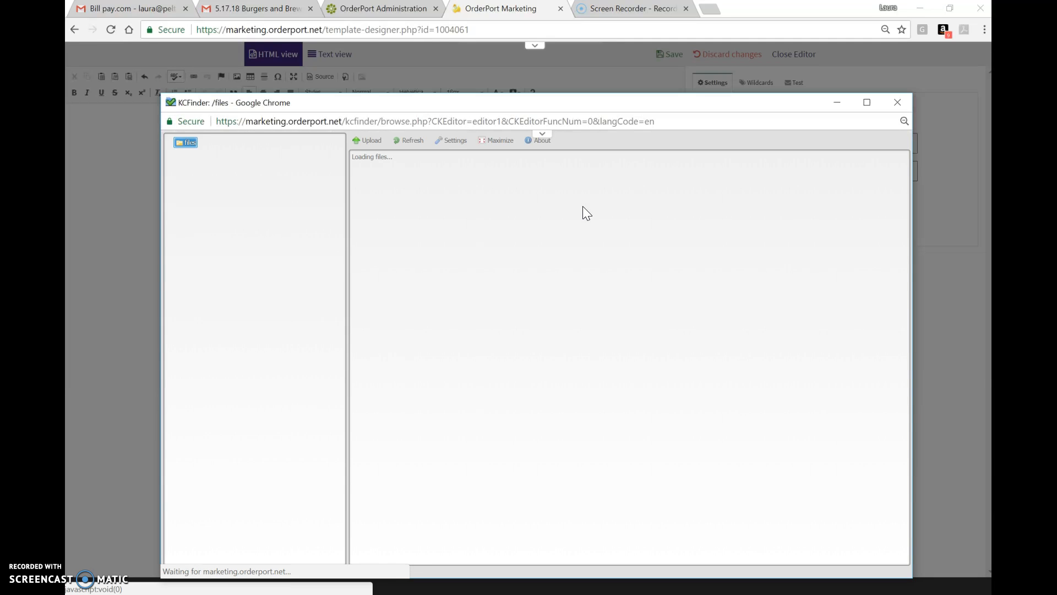
click(778, 307)
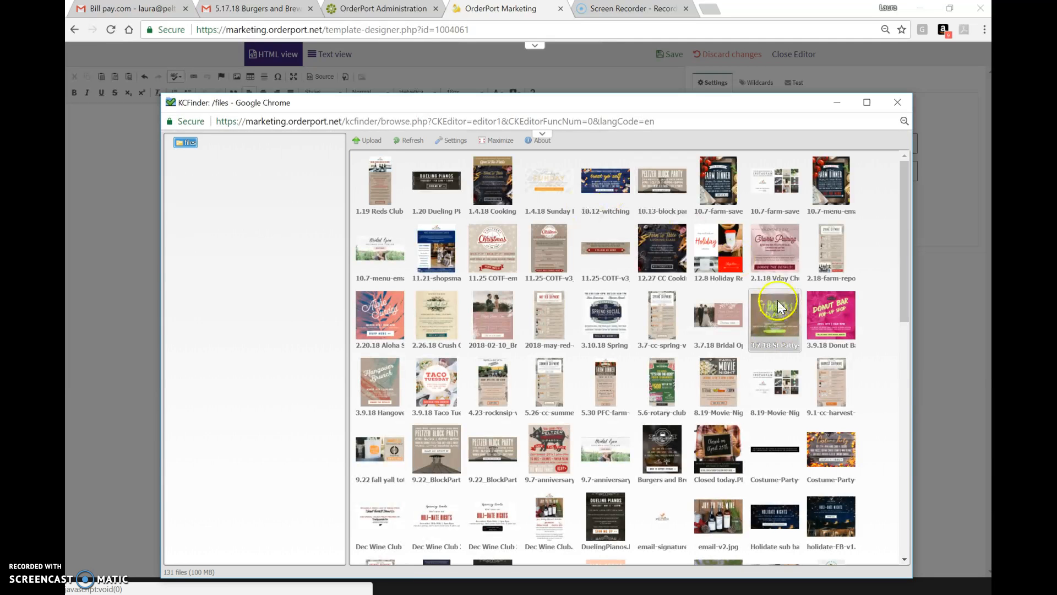
scroll(546, 270, down, 3)
click(559, 272)
key(Down)
key(Down)
key(Down)
key(Down)
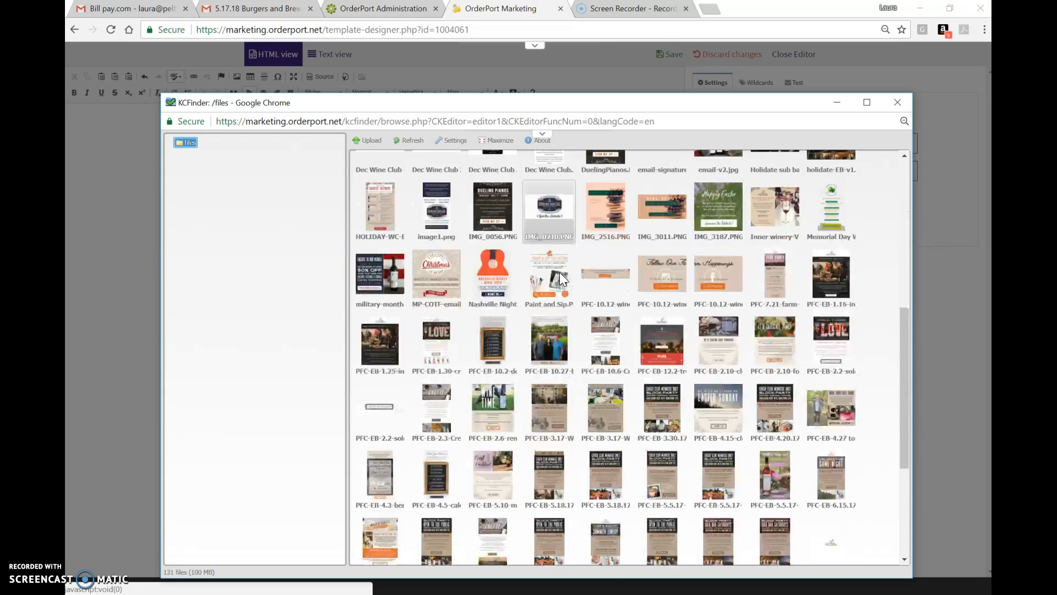
scroll(560, 277, down, 3)
click(832, 337)
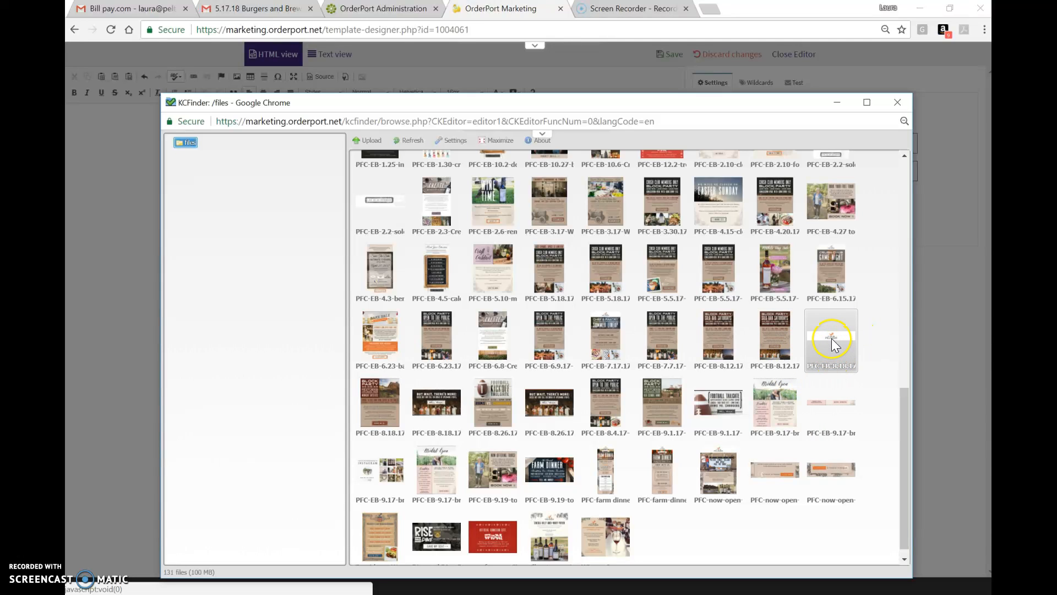
scroll(832, 338, up, 1)
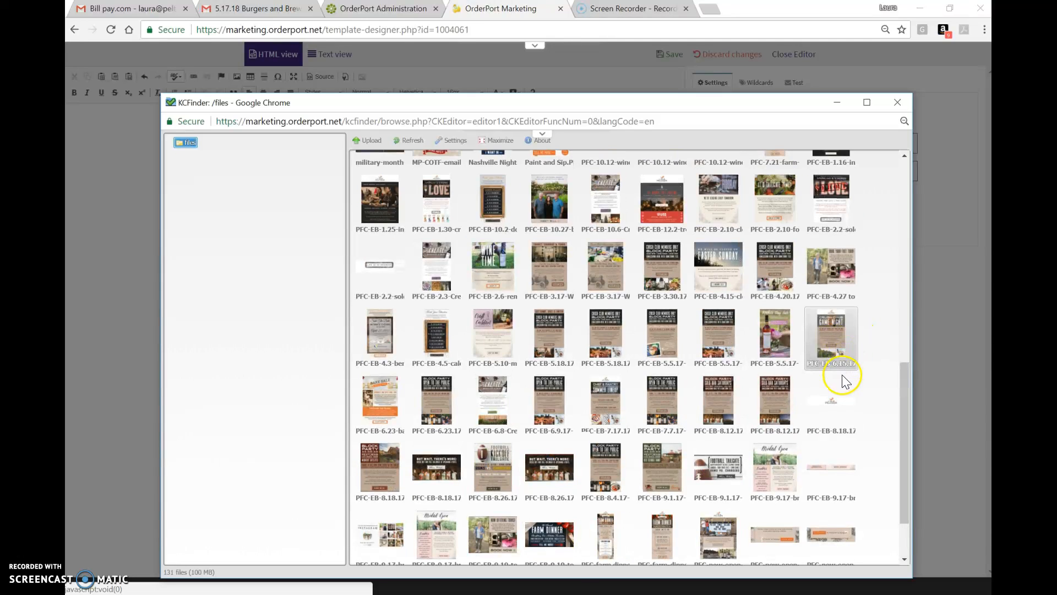
scroll(793, 341, up, 3)
click(740, 342)
scroll(741, 342, up, 1)
click(665, 276)
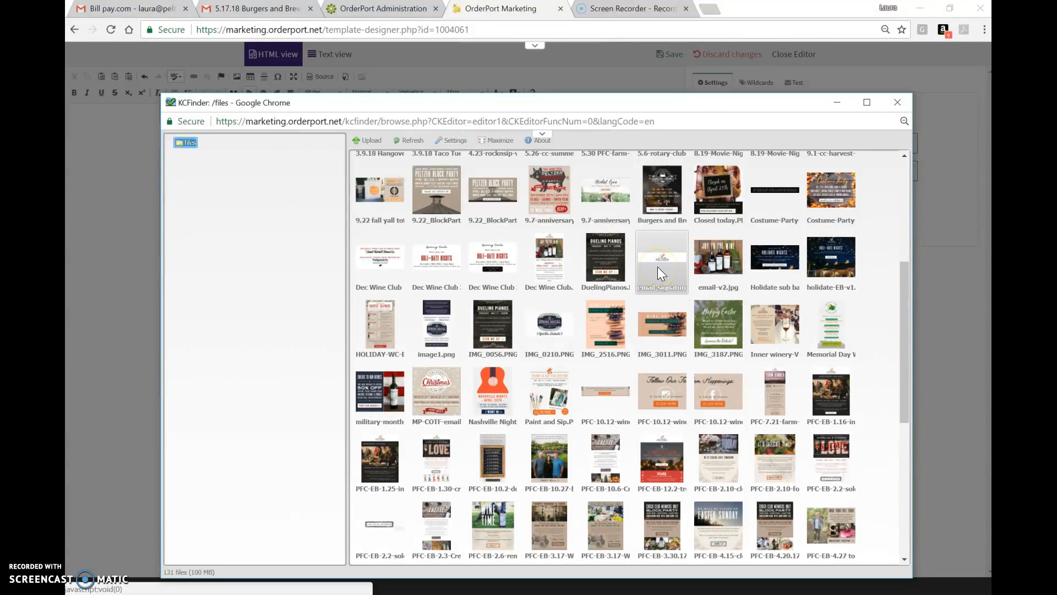
scroll(661, 273, down, 1)
click(741, 357)
scroll(744, 361, down, 3)
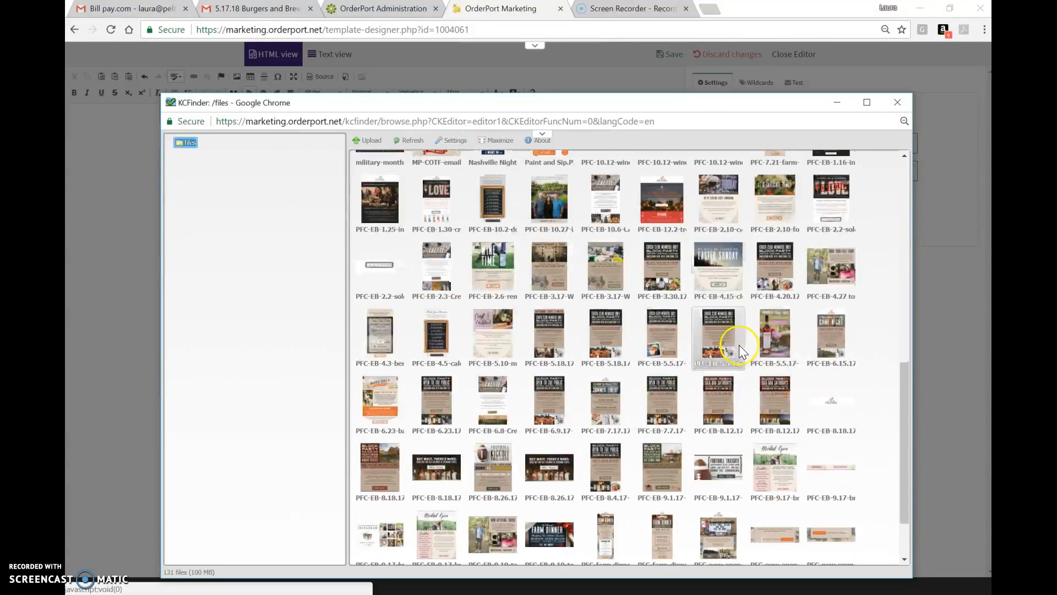
click(814, 394)
double_click(841, 417)
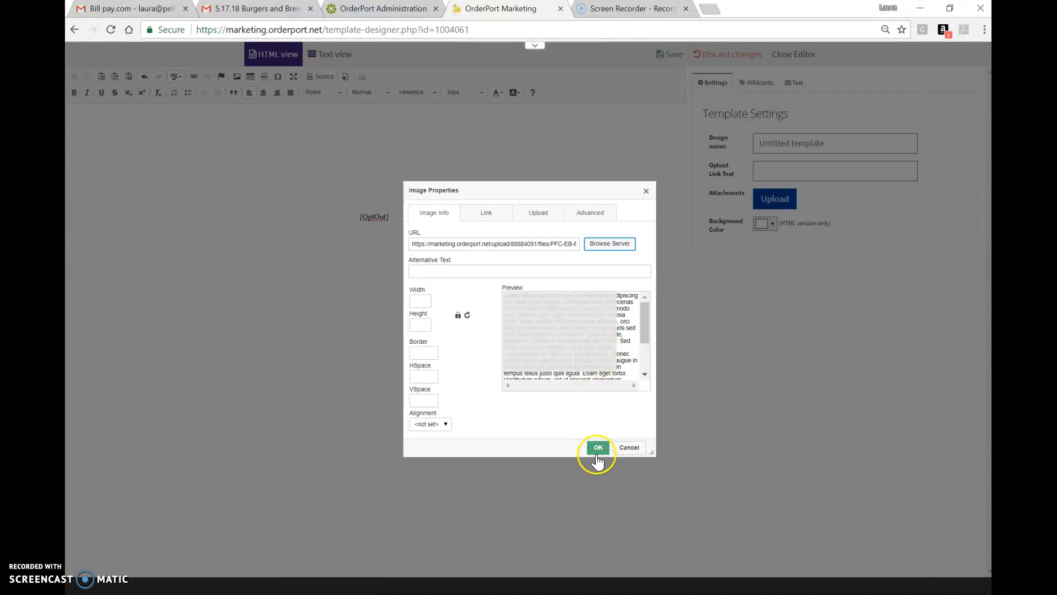
click(598, 447)
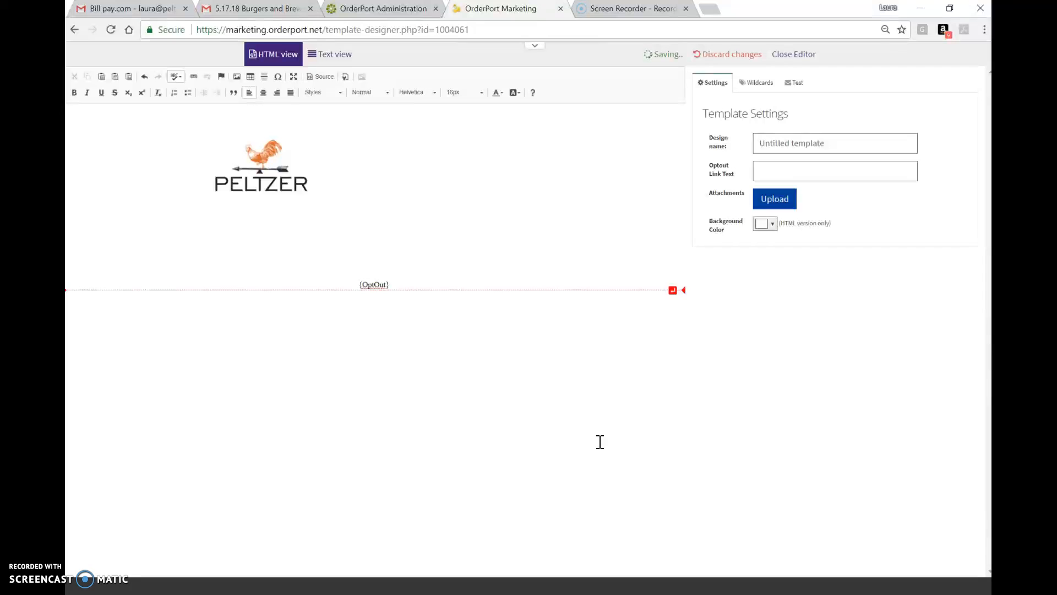
- Open the new header image's properties to check its settings, then close the dialog
click(374, 182)
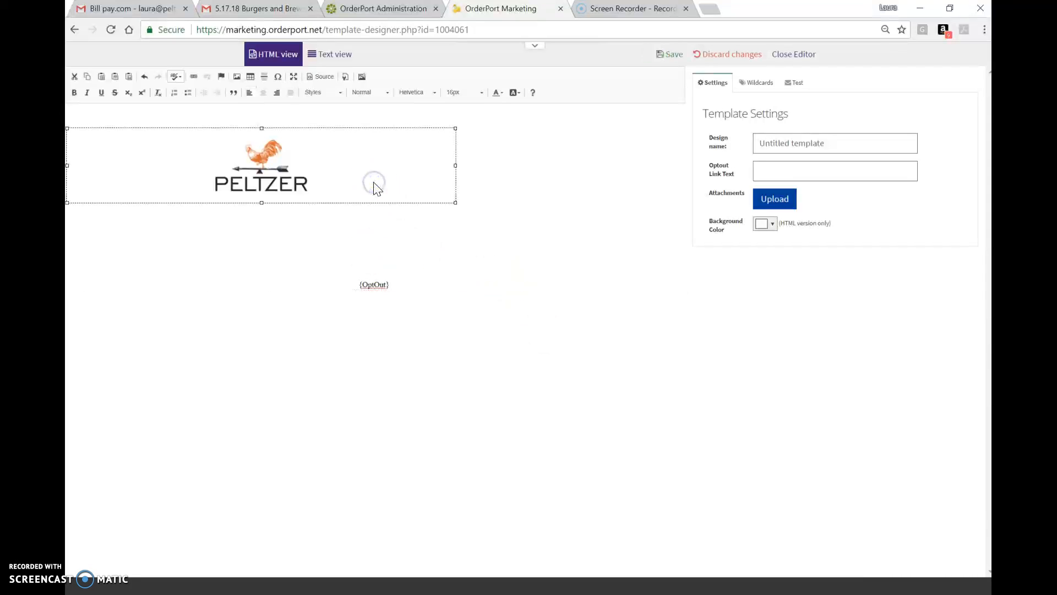
double_click(366, 153)
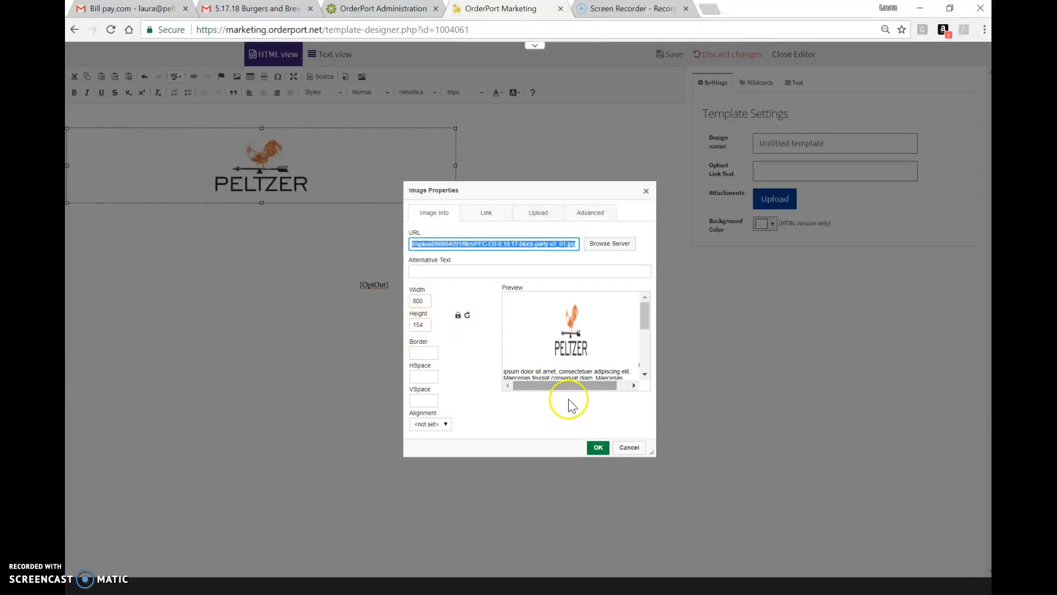
click(597, 449)
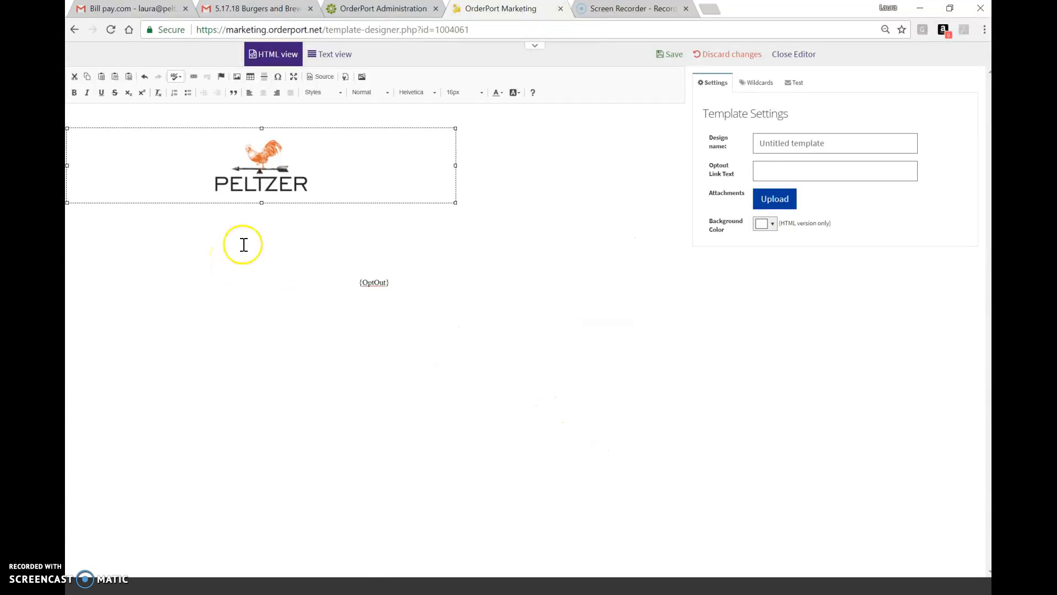
- Select the Peltzer logo image and open the link dialog for it
click(433, 237)
click(397, 178)
click(194, 77)
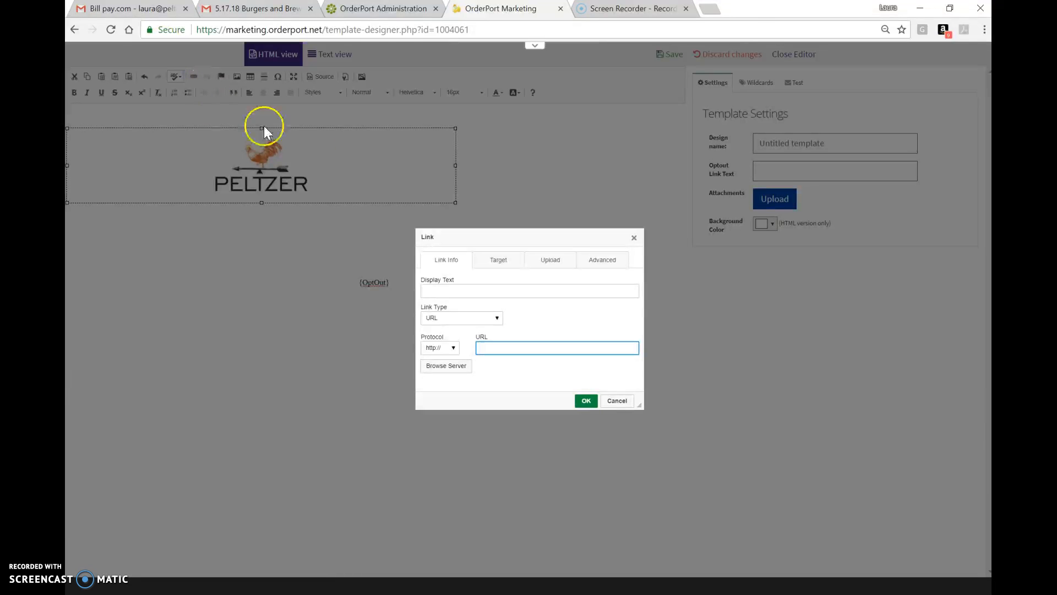
- In a new tab, open the Peltzer winery website's My Account sign-in page and copy its URL
click(711, 8)
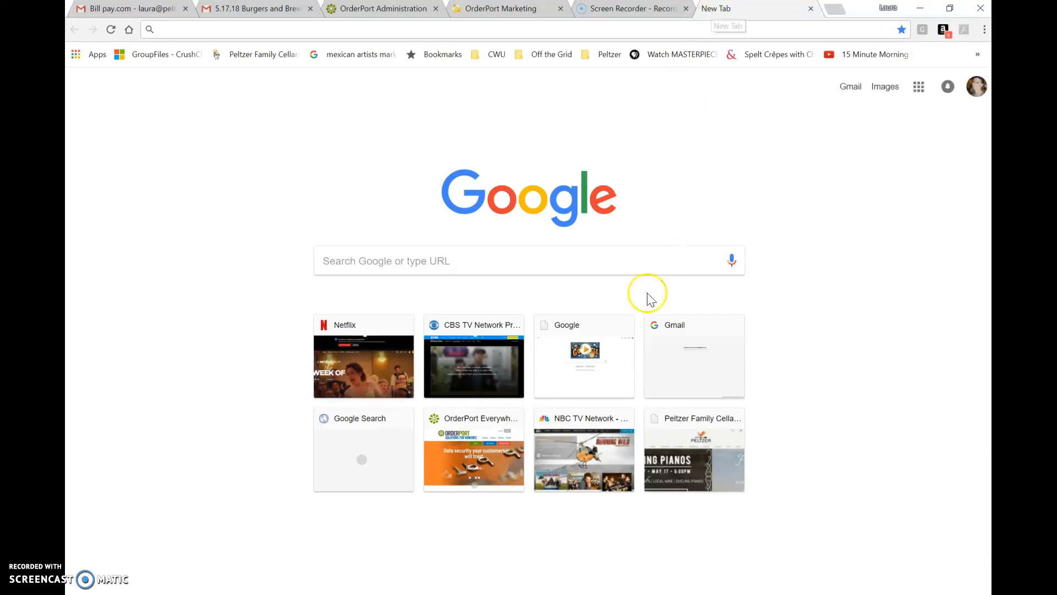
click(688, 463)
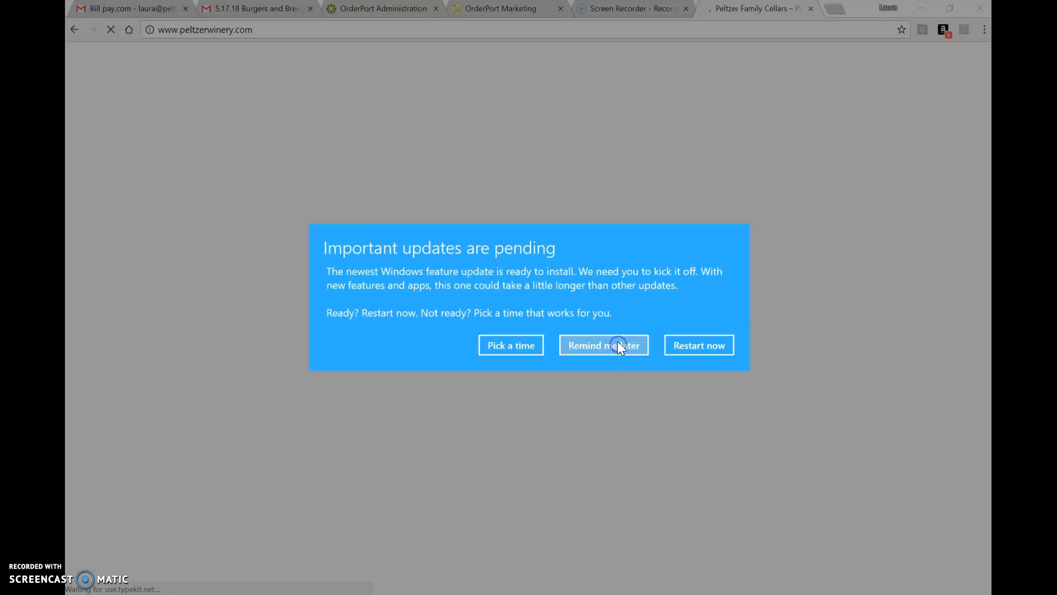
click(617, 347)
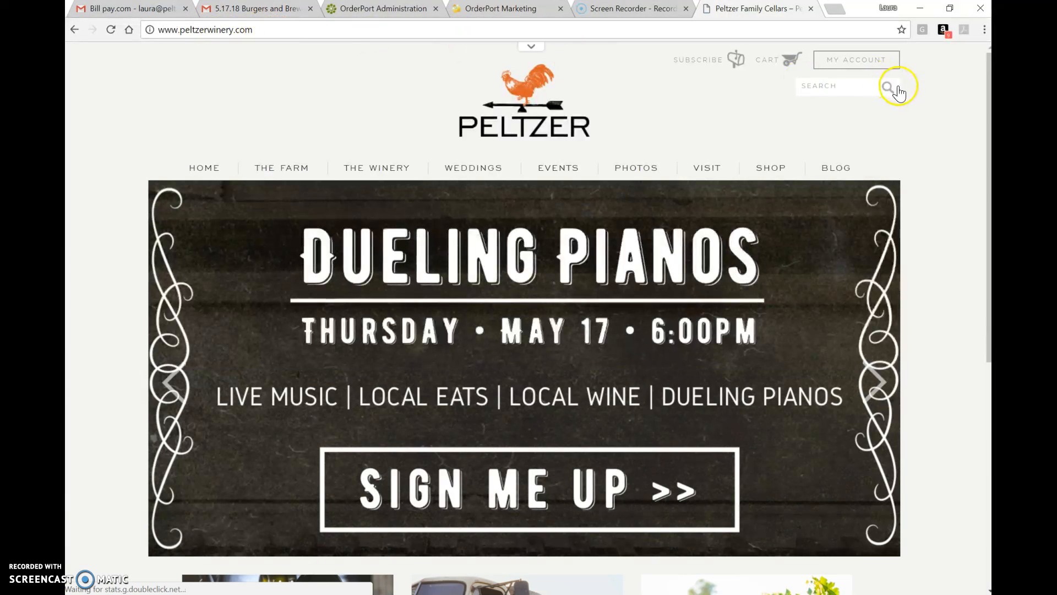
click(868, 60)
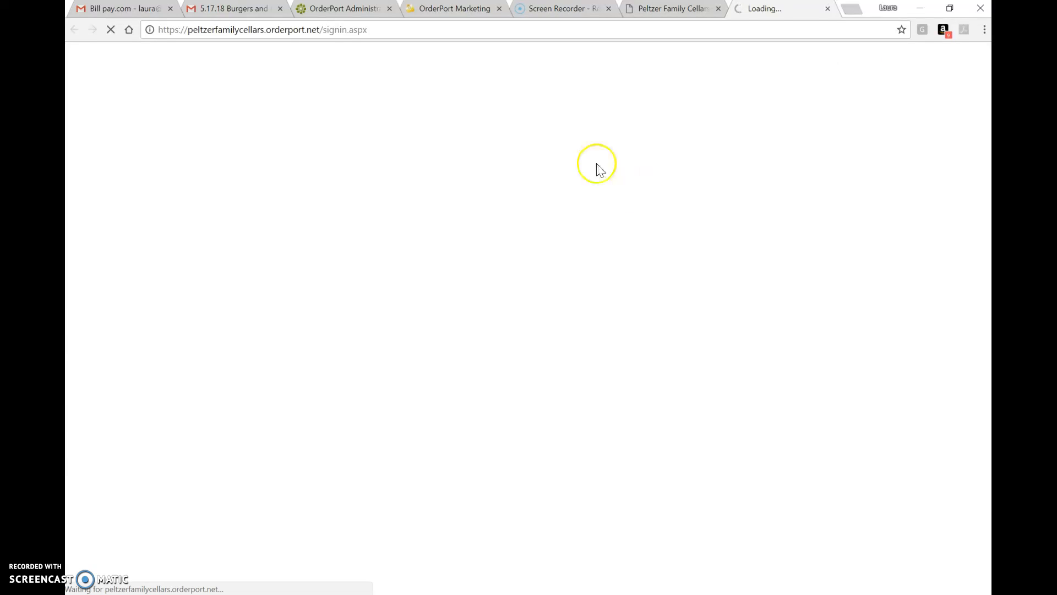
click(420, 32)
drag(421, 32, 132, 13)
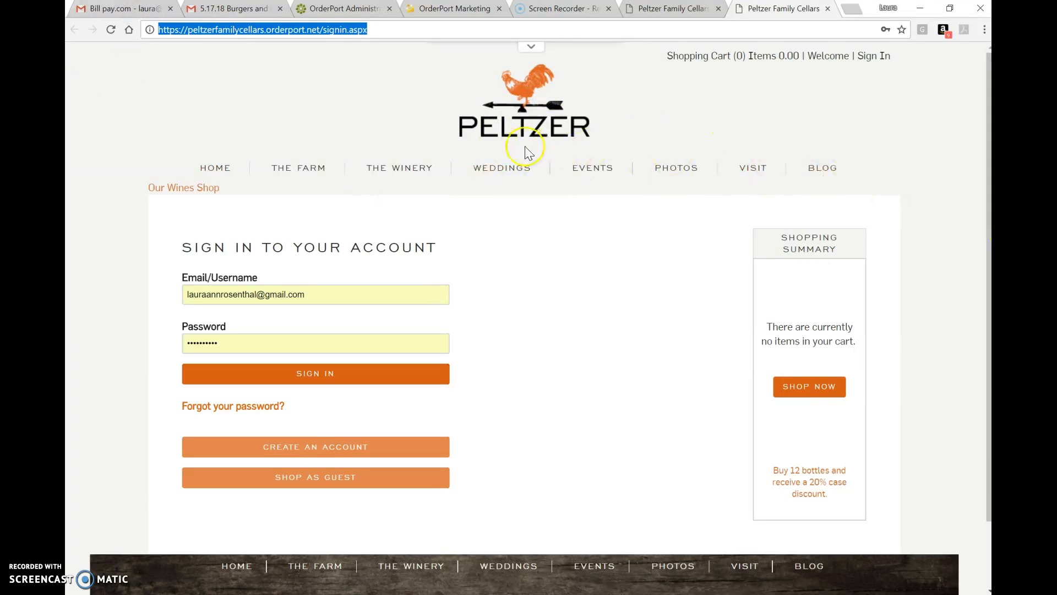
- Paste the sign-in page URL as the Peltzer logo's link and confirm
mouse_move(483, 190)
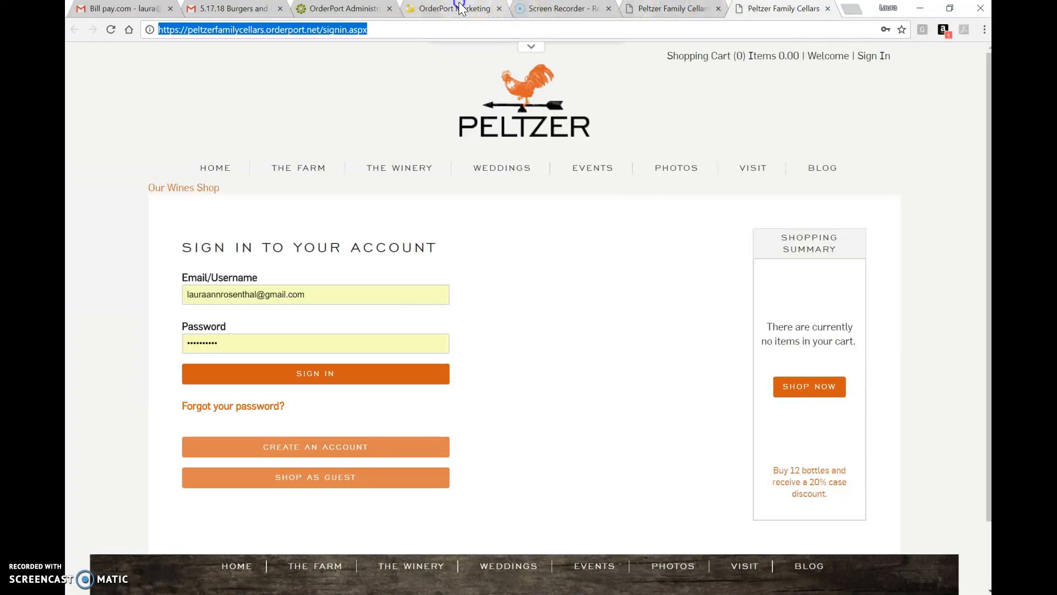
click(488, 9)
key(ctrl+v)
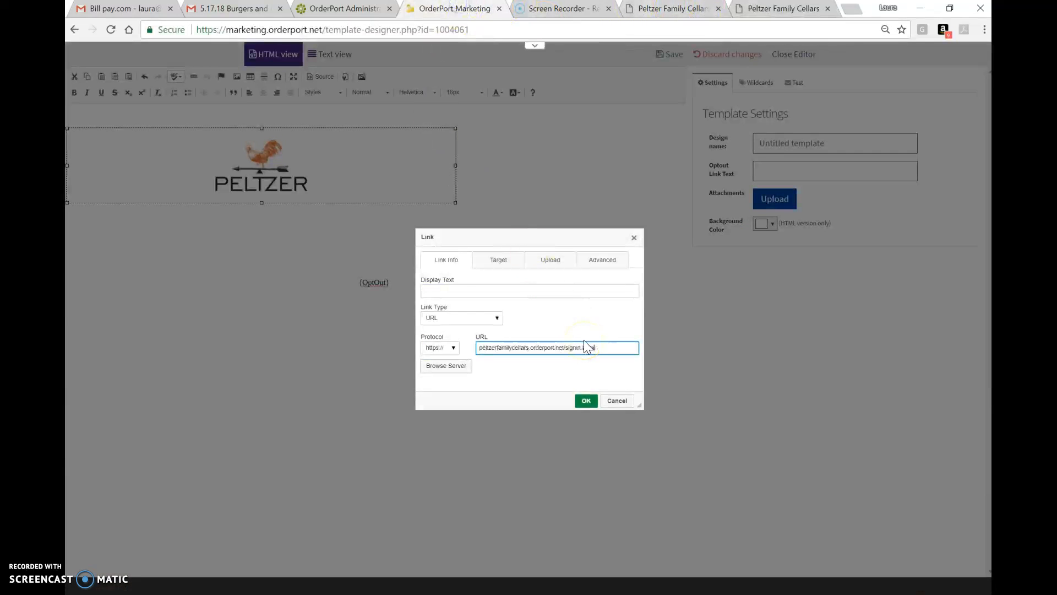
click(586, 400)
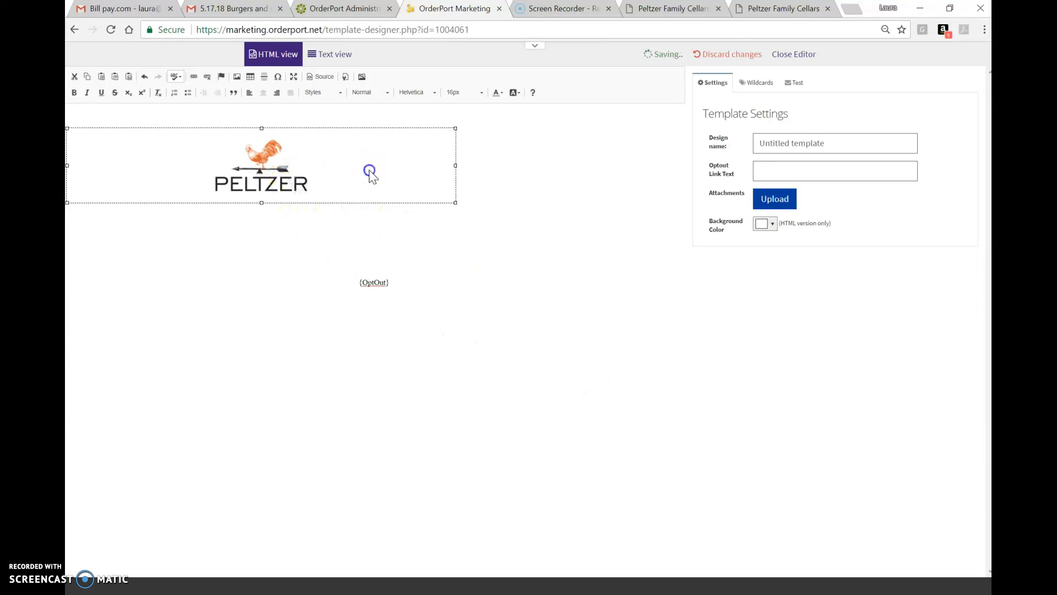
- Add a new line below the Peltzer logo and open the image dialog's file upload chooser
click(494, 170)
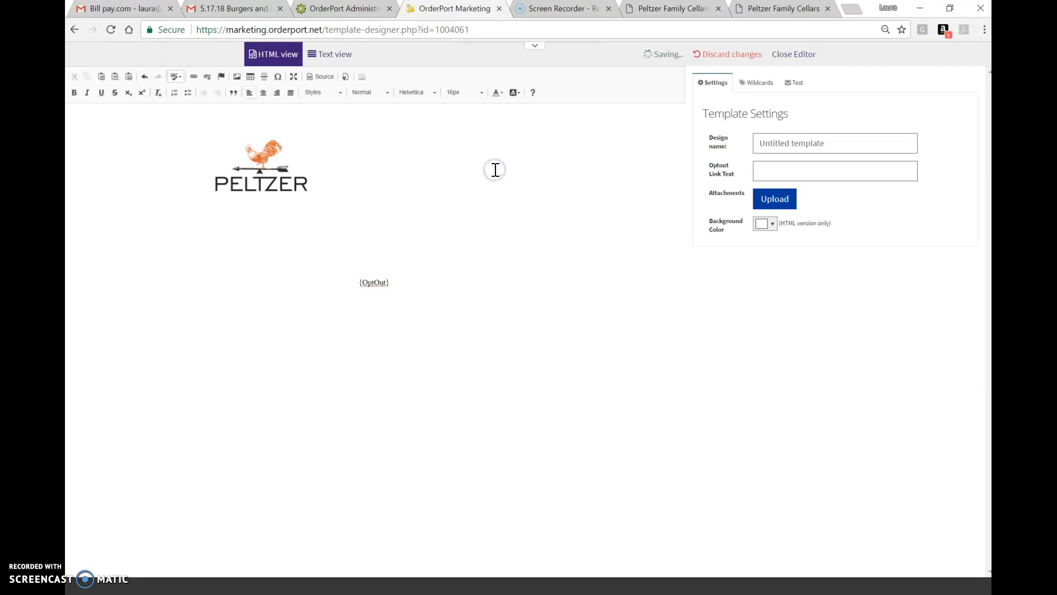
key(Return)
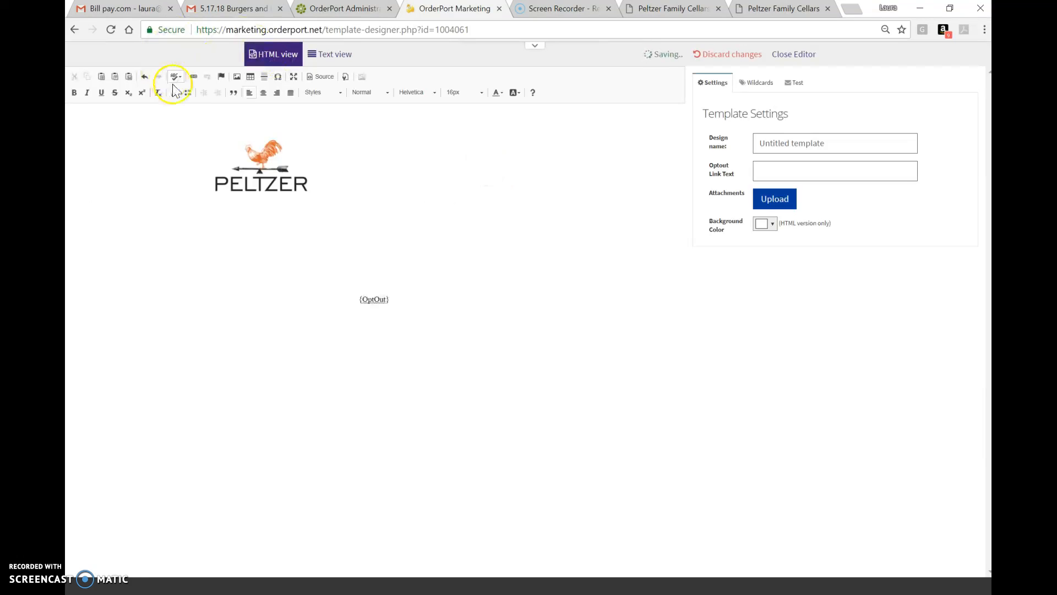
click(237, 81)
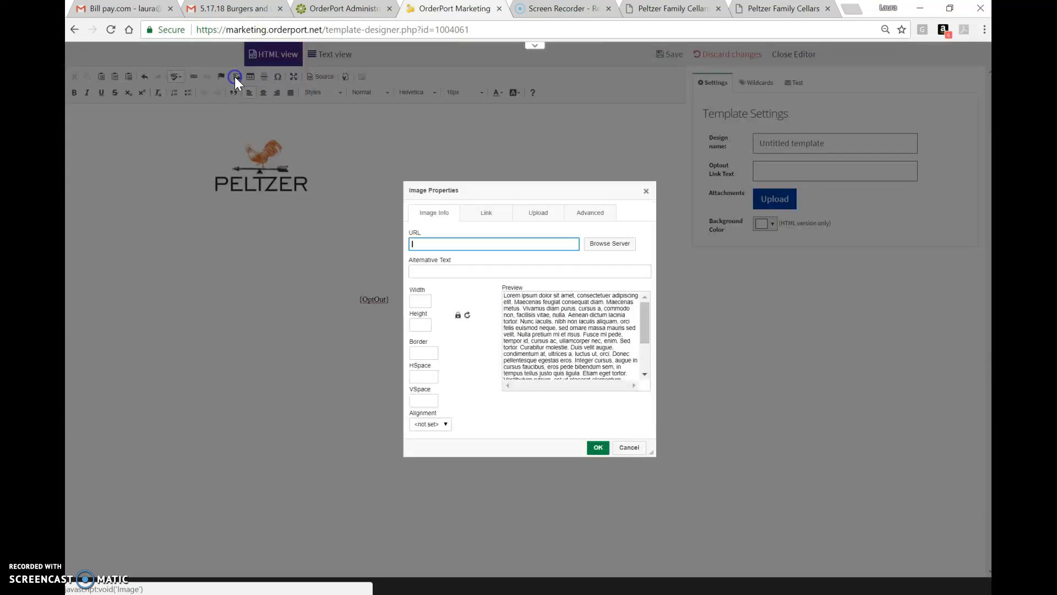
click(539, 213)
click(435, 240)
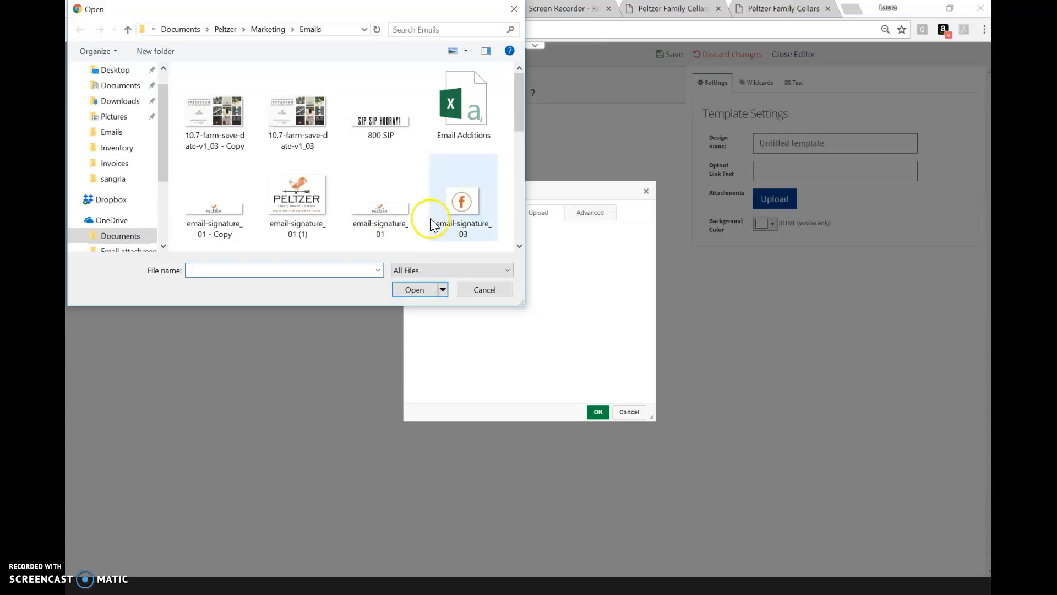
- Choose IMG_6350 from the Downloads folder for upload
click(122, 101)
scroll(389, 151, down, 3)
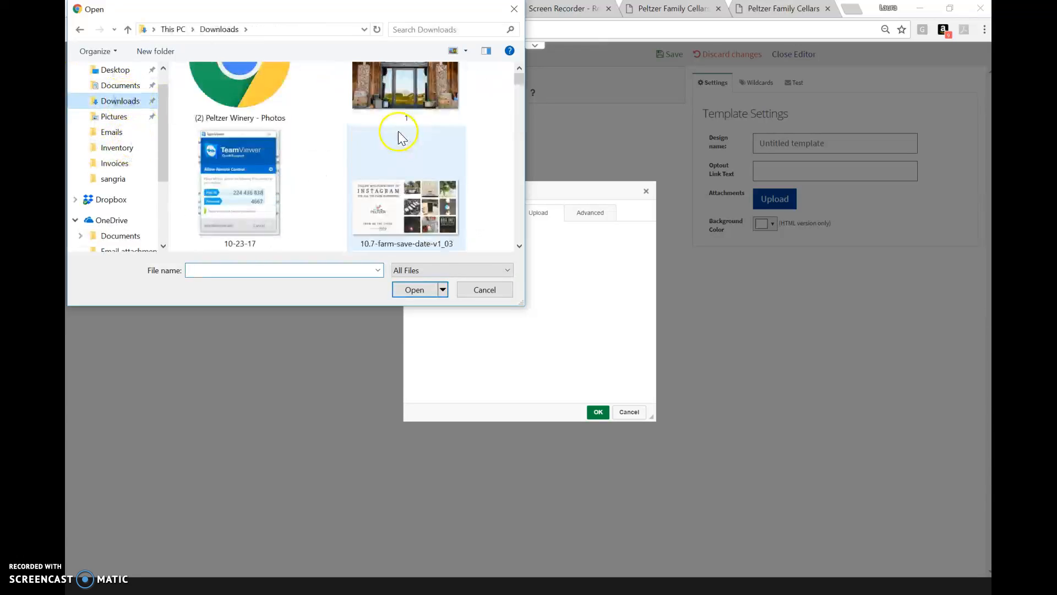
scroll(398, 130, up, 1)
scroll(398, 130, down, 6)
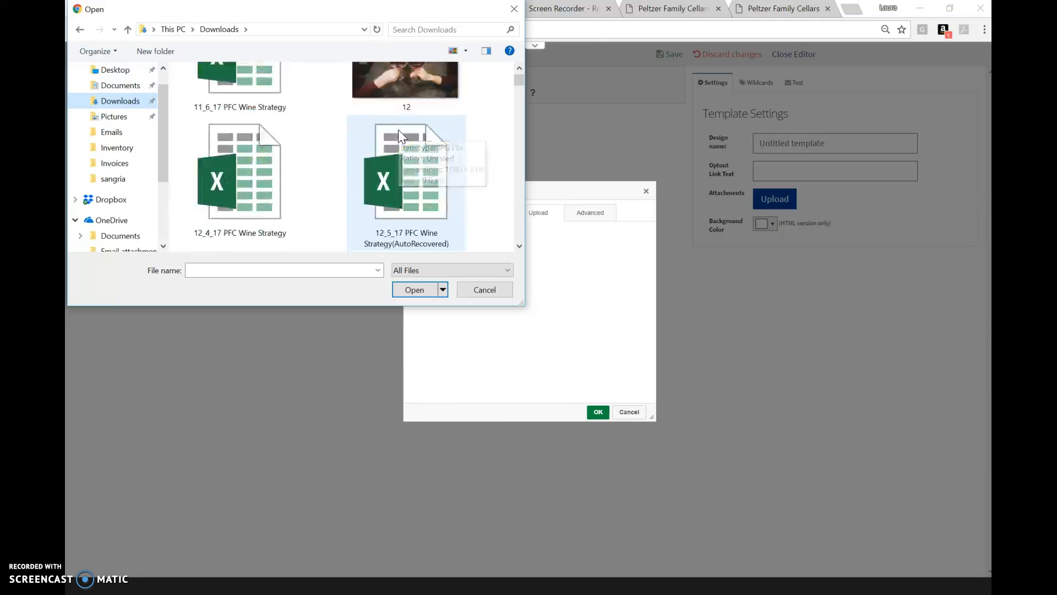
scroll(398, 130, down, 3)
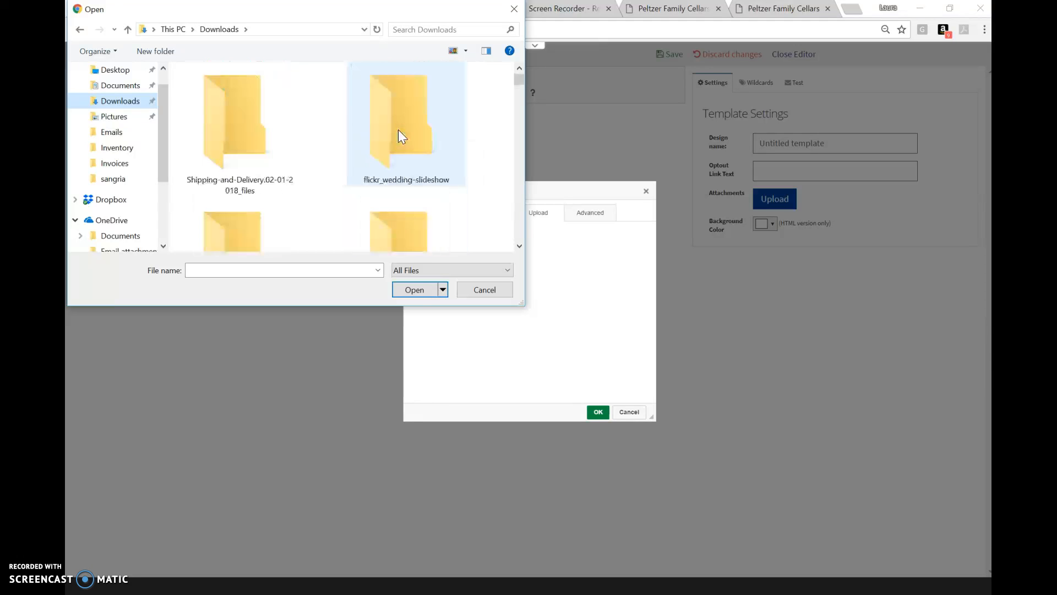
scroll(398, 130, up, 1)
scroll(398, 130, down, 3)
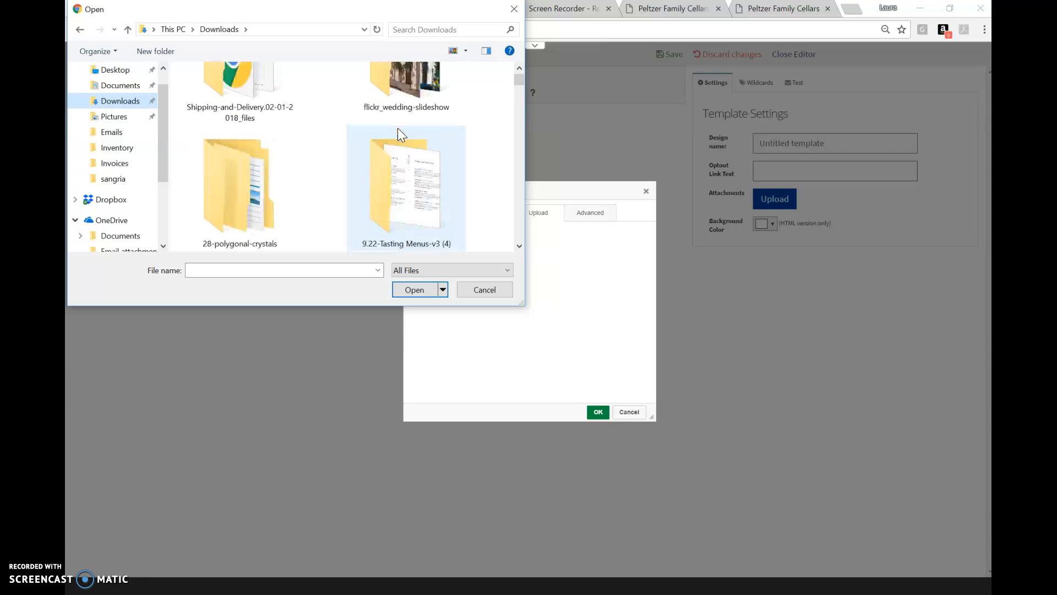
click(254, 183)
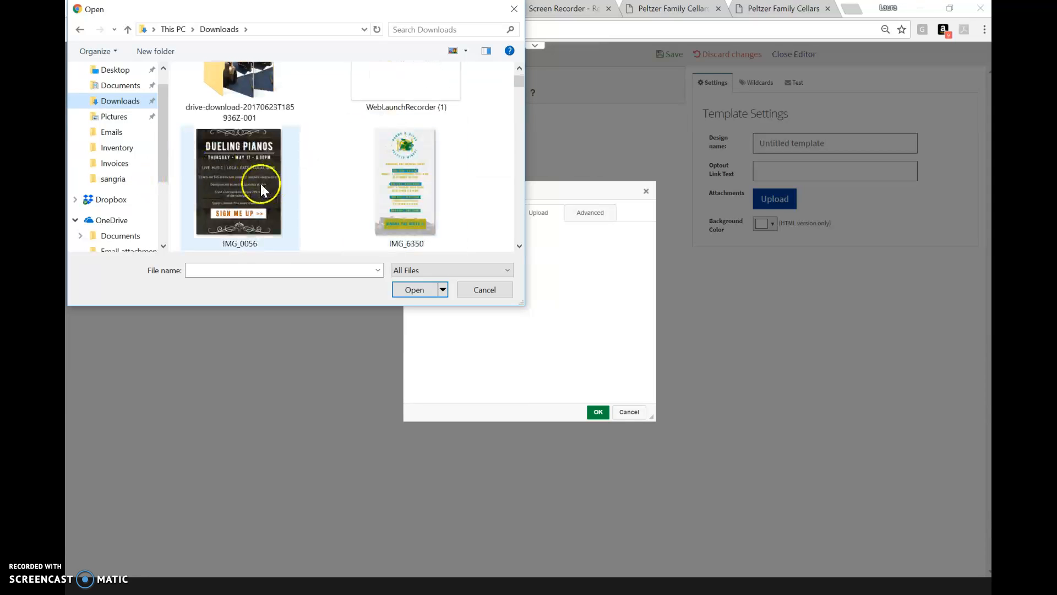
click(400, 155)
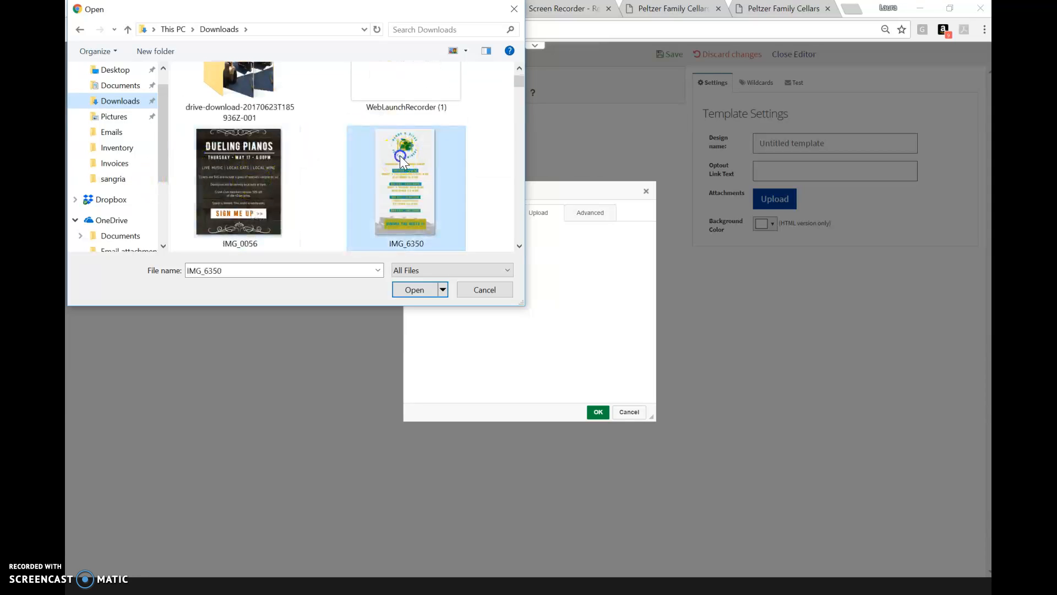
double_click(400, 155)
- Send IMG_6350.png to the server and acknowledge the upload notice
click(457, 254)
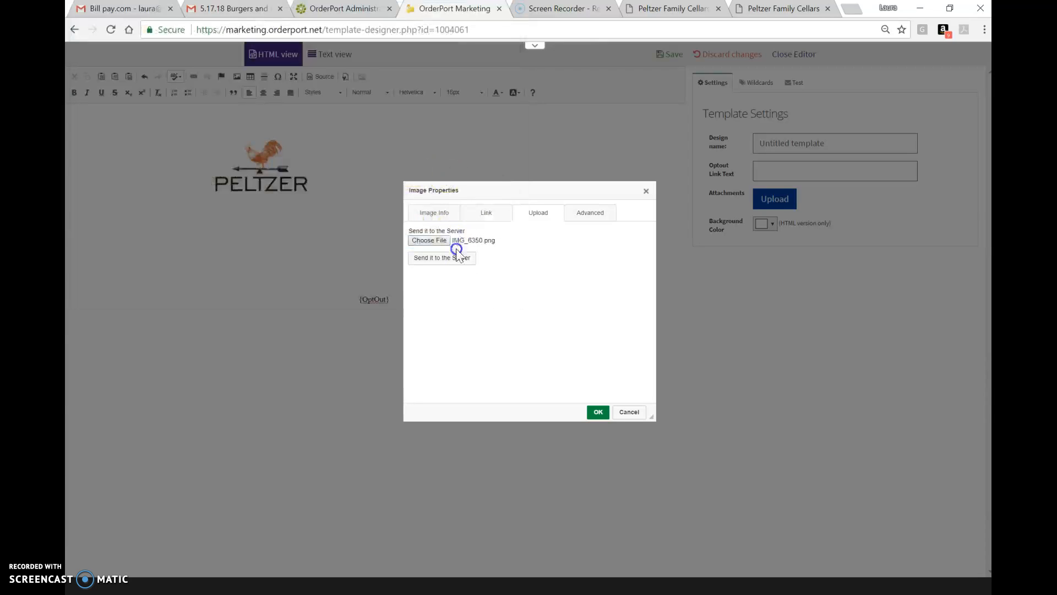
click(455, 260)
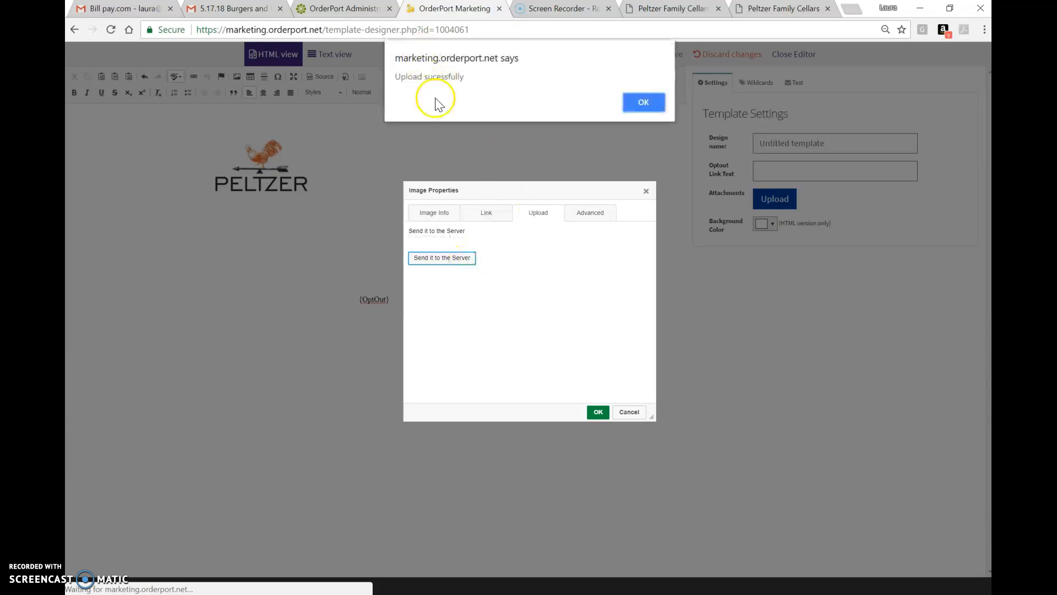
click(643, 103)
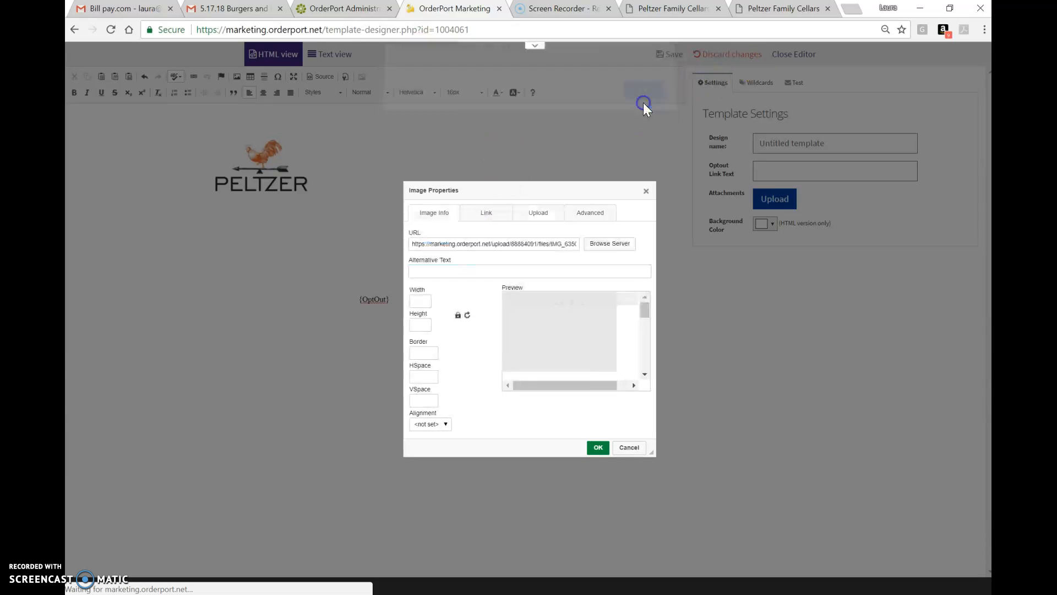
- Set the uploaded image's width to 800 and insert it into the design
click(428, 300)
text(800)
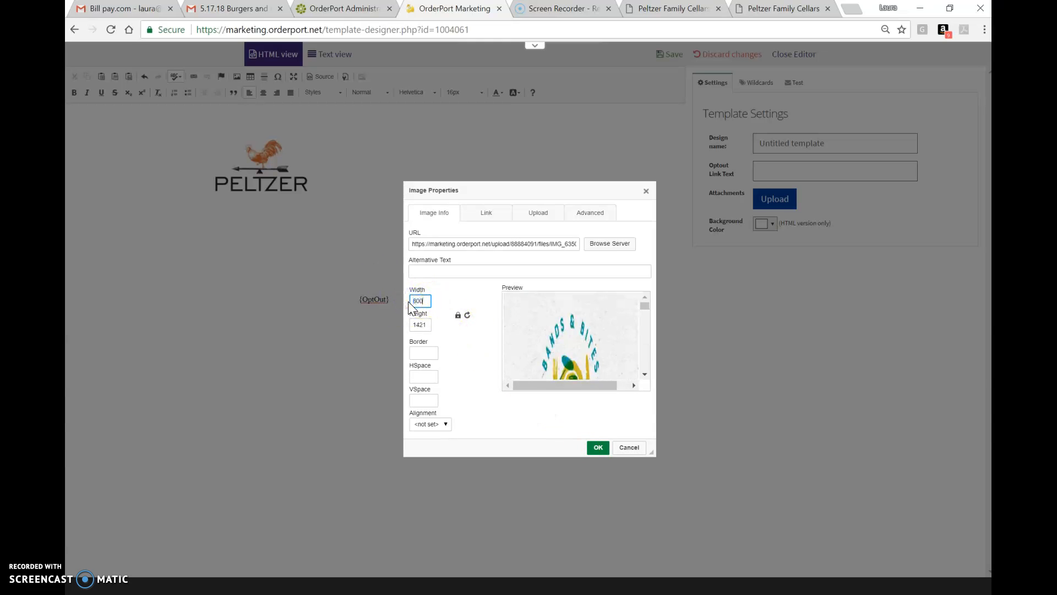
click(609, 448)
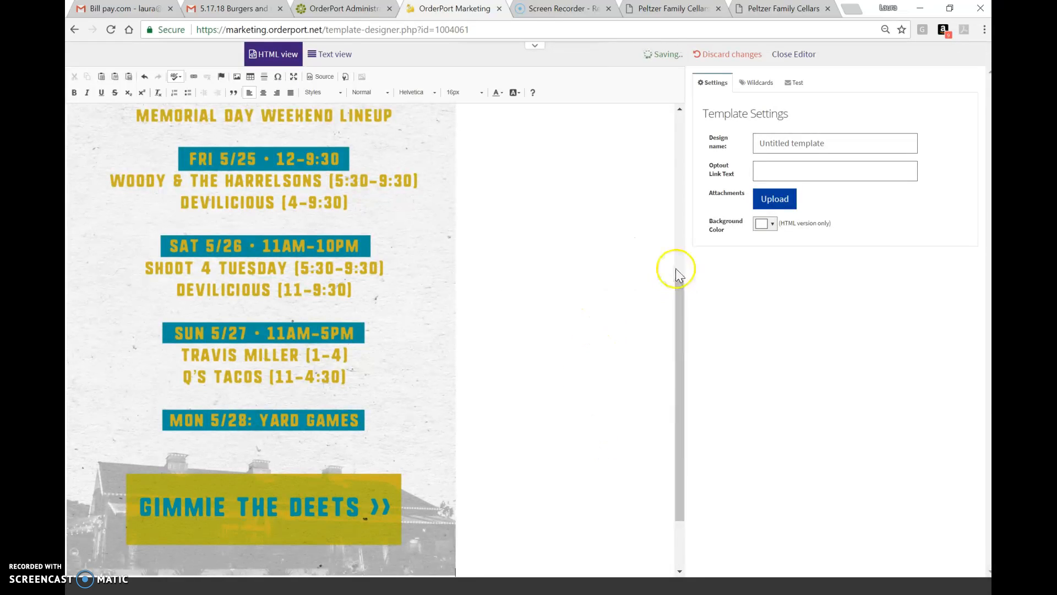
- Select the new Bands & Bites image and open the link dialog for it
scroll(529, 217, up, 6)
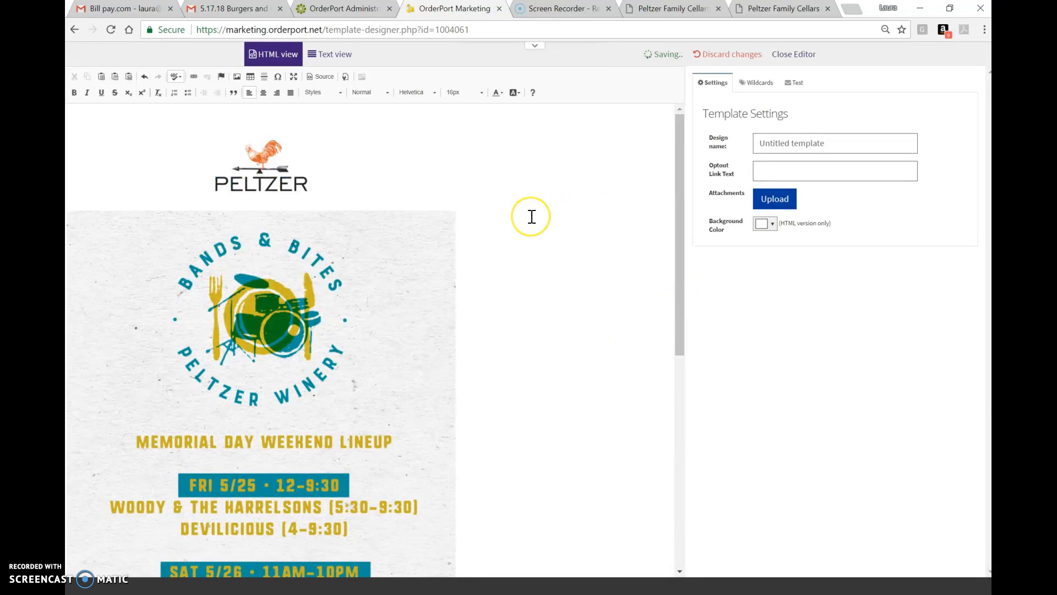
scroll(532, 217, down, 7)
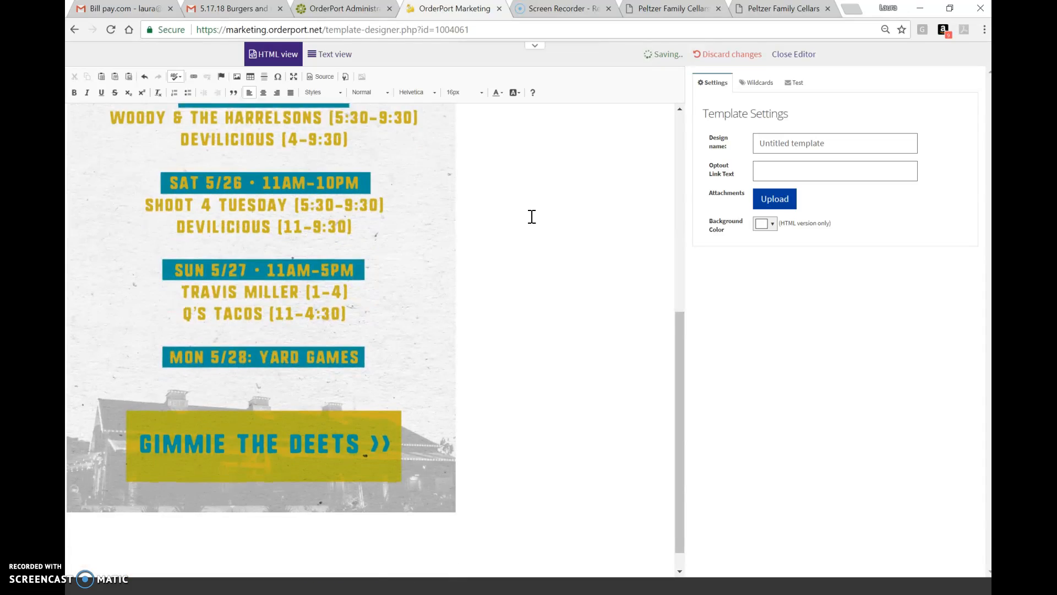
scroll(533, 217, up, 3)
scroll(531, 217, up, 4)
scroll(512, 221, down, 1)
click(409, 238)
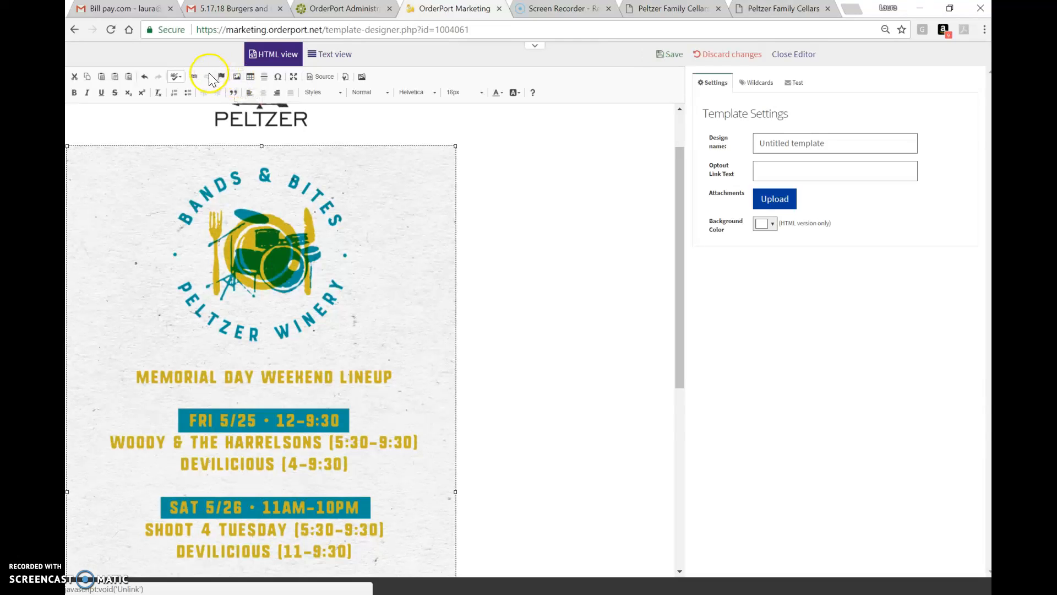
click(193, 77)
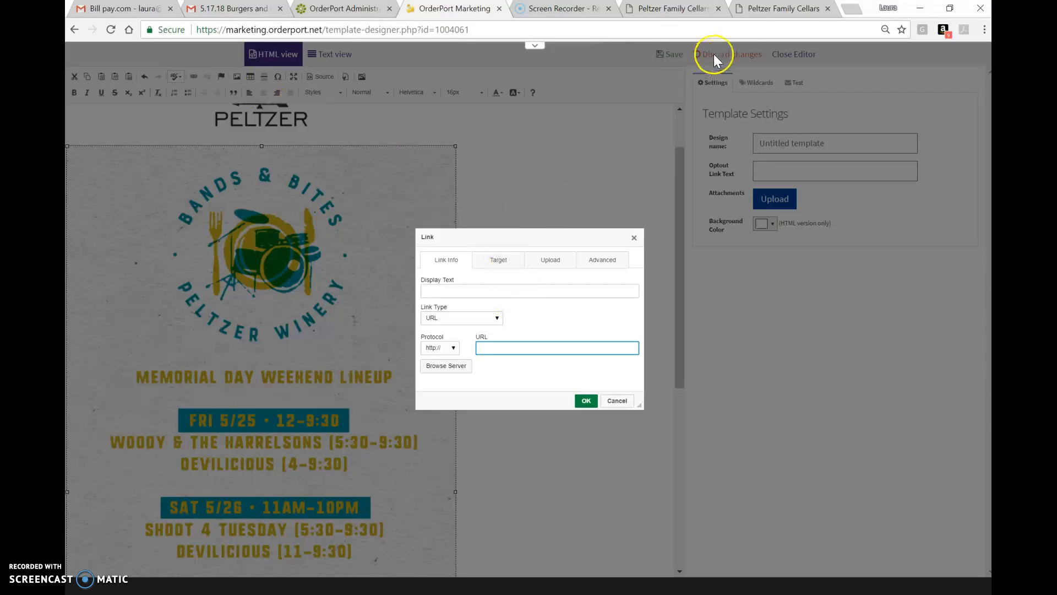
- Close the duplicate Peltzer Family Cellars tab and open Facebook in a new tab
click(828, 8)
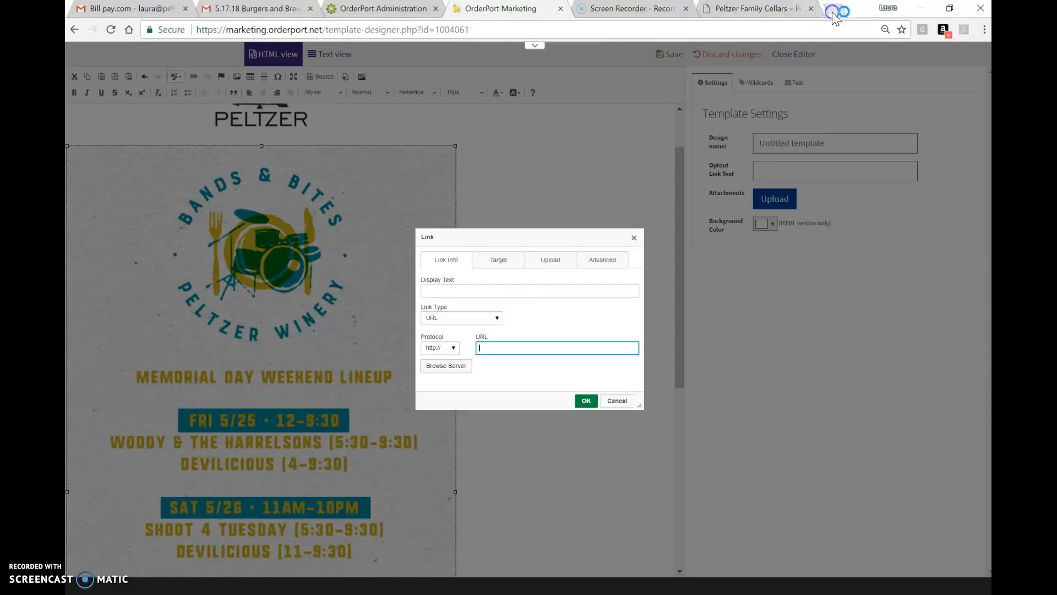
click(834, 11)
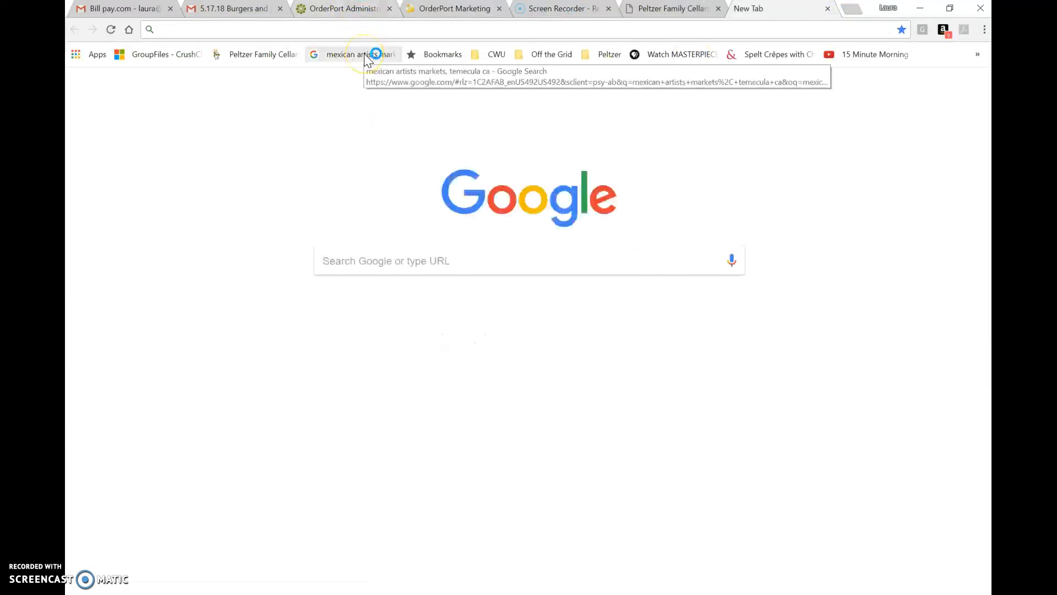
text(facebook.com)
key(Return)
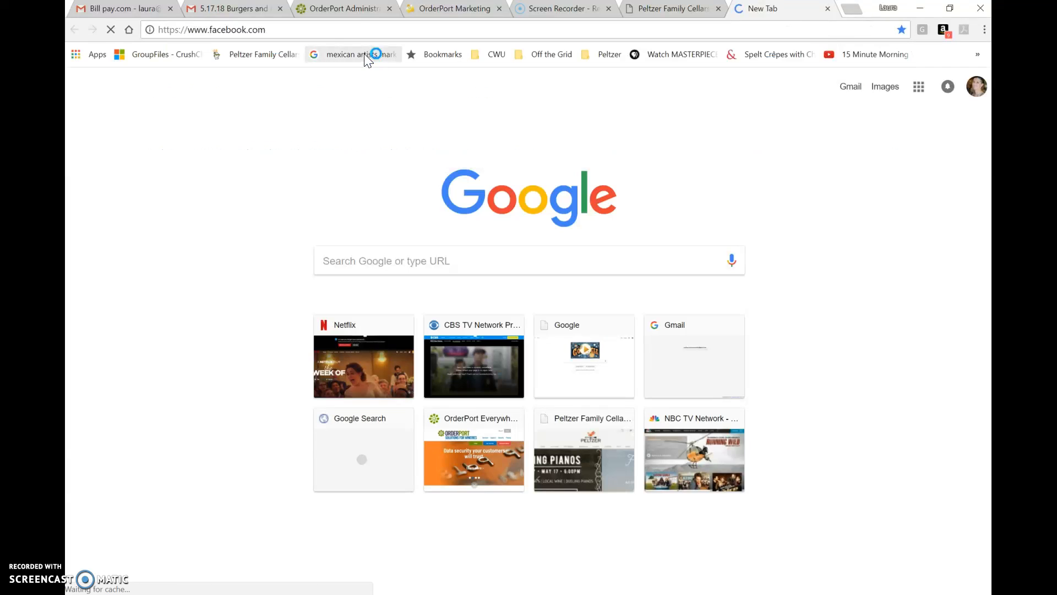
click(282, 32)
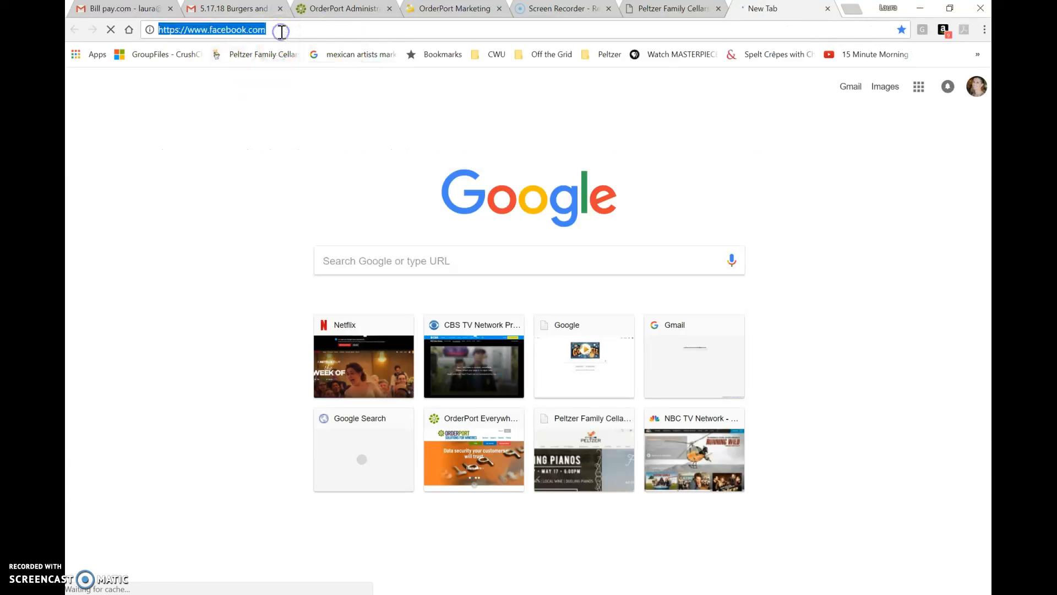
double_click(289, 28)
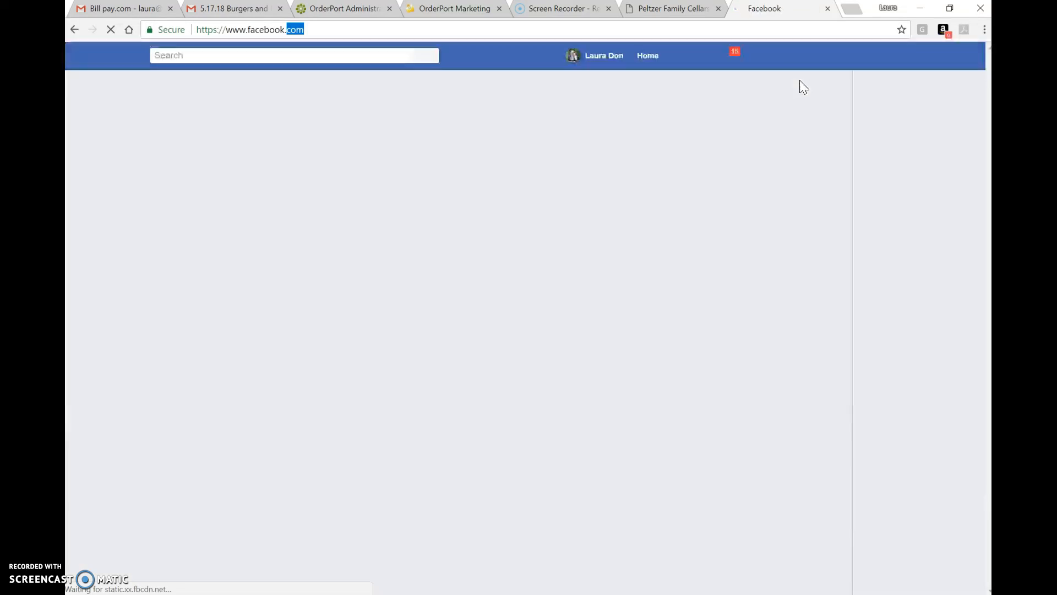
click(730, 57)
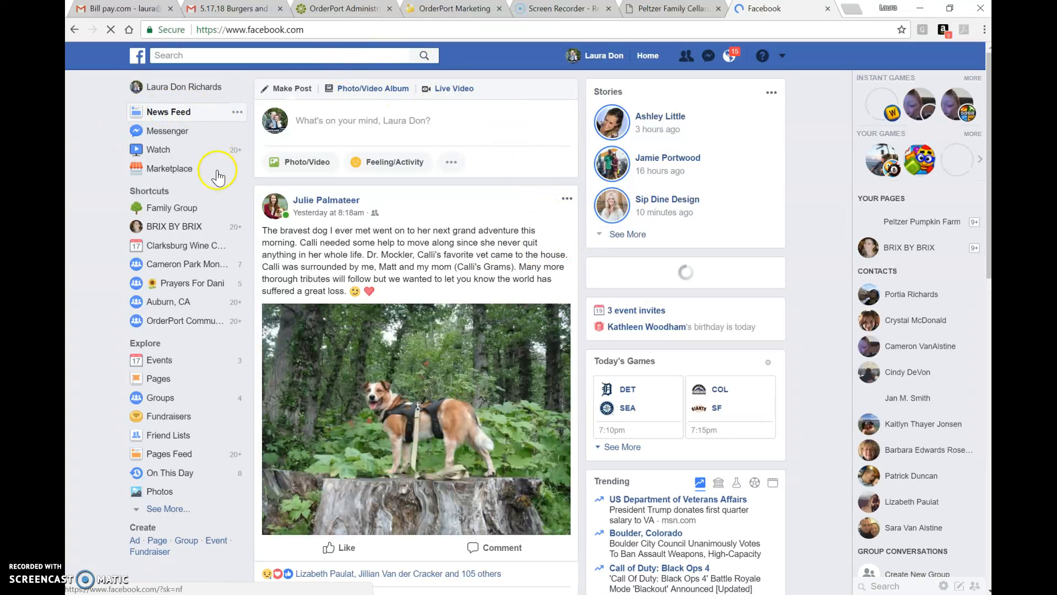
- Search Facebook for "pel" and open the Peltzer Pumpkin Farm page
click(313, 52)
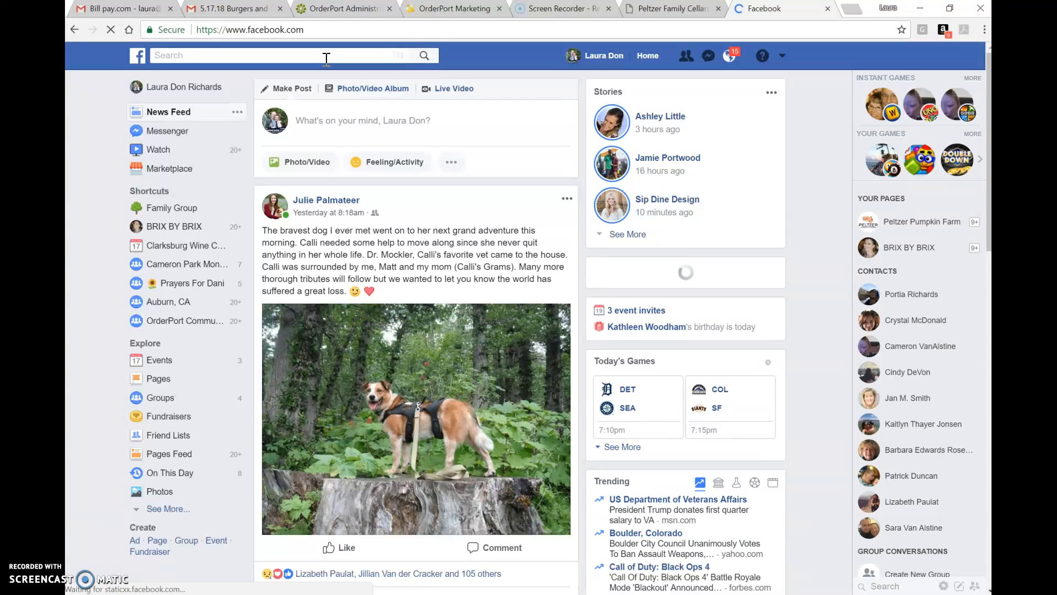
text(pel)
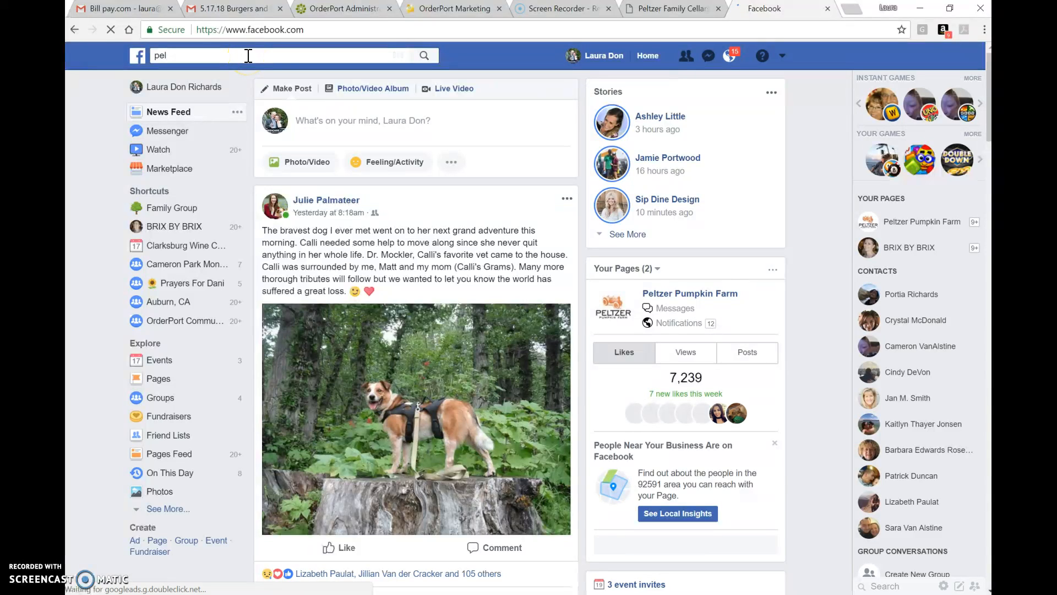
click(678, 295)
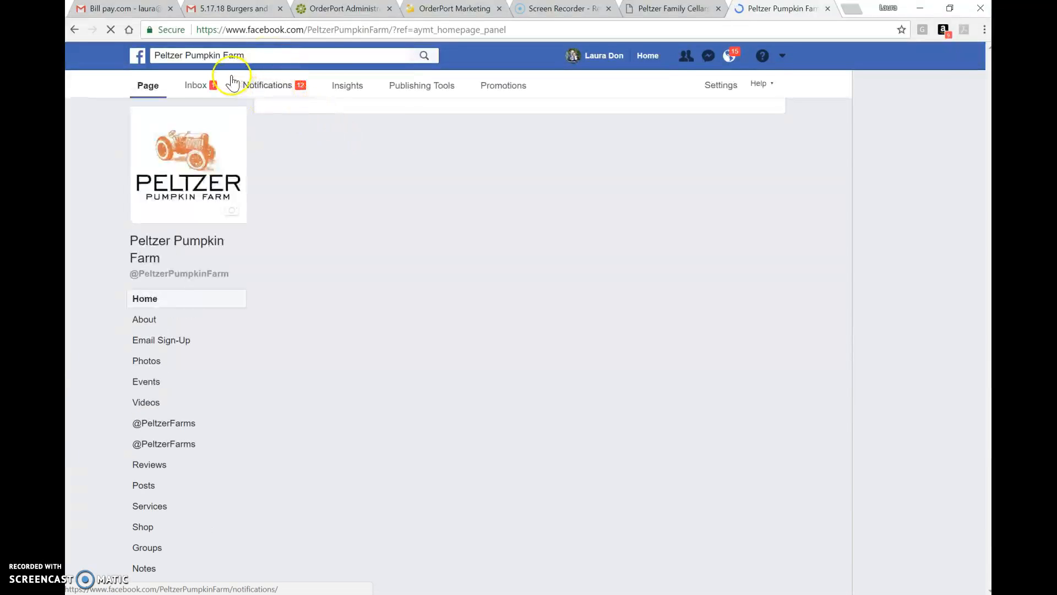
- Change the Facebook search to Peltzer winery and open the Peltzer Winery page from the results
click(261, 55)
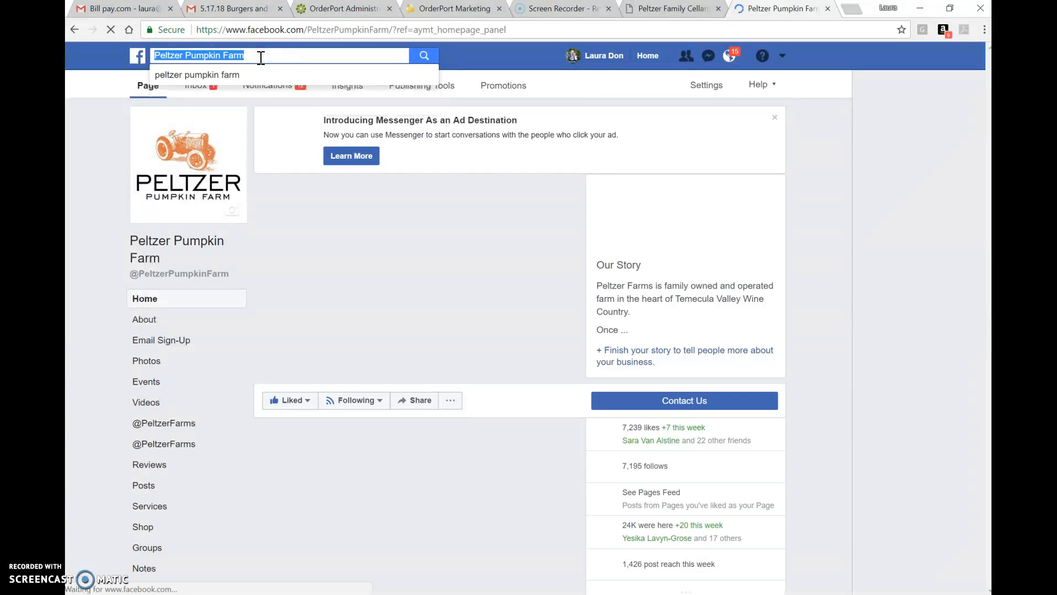
click(259, 57)
click(186, 56)
key(shift+End)
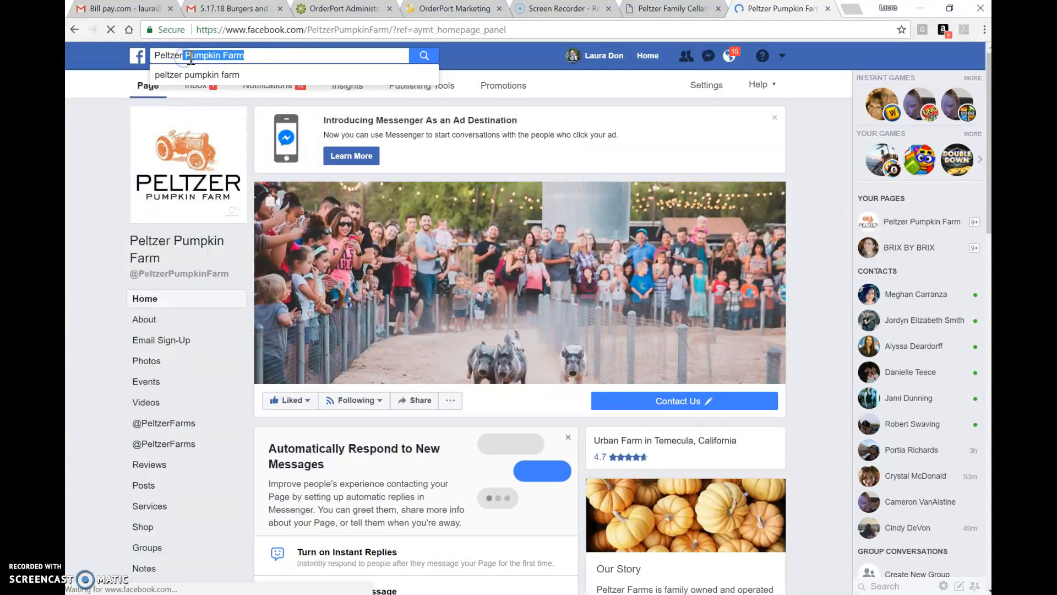
key(BackSpace)
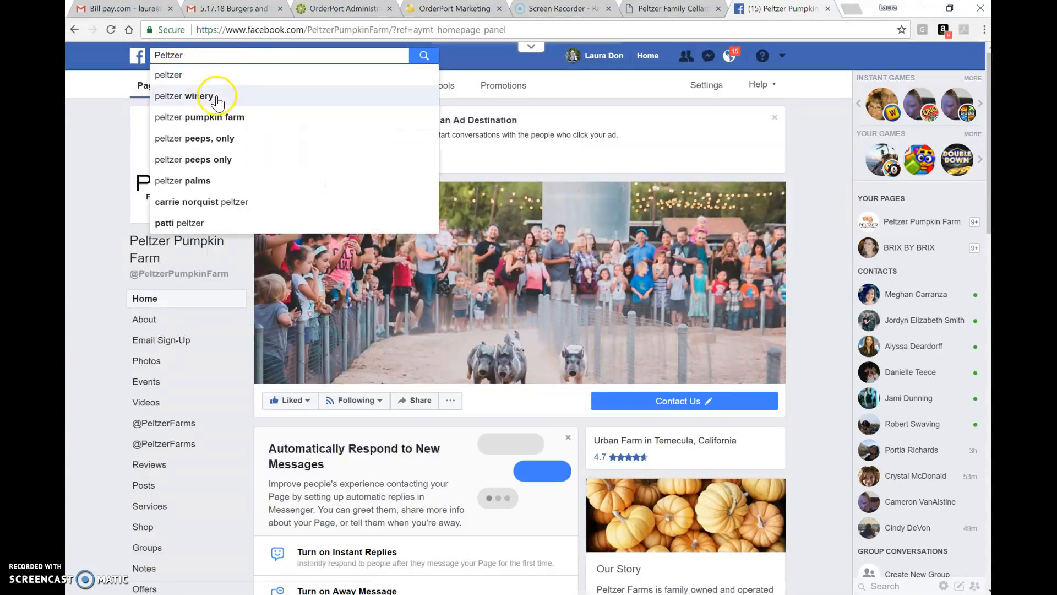
click(200, 95)
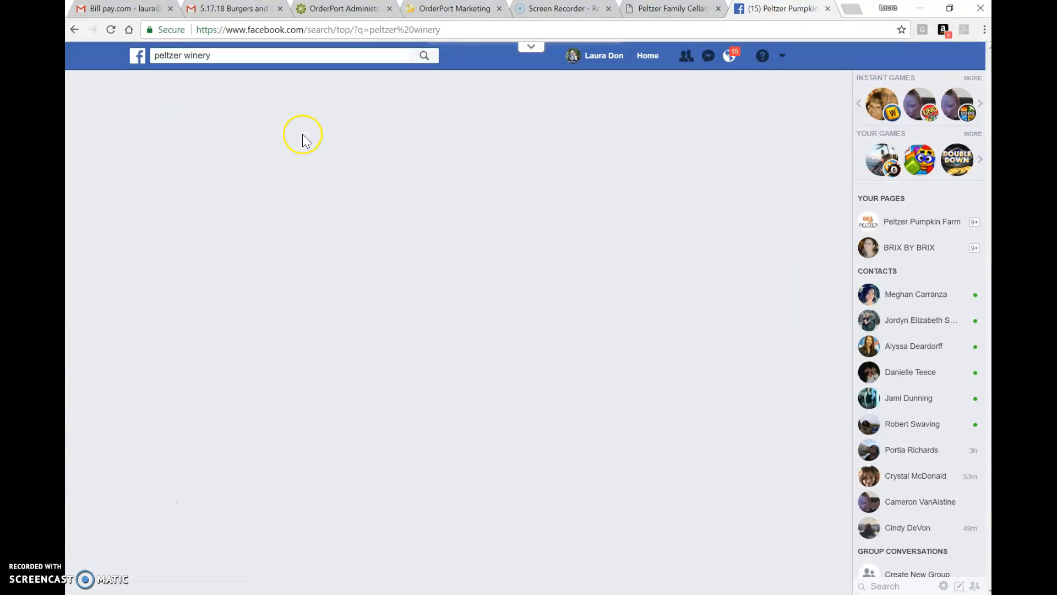
click(322, 152)
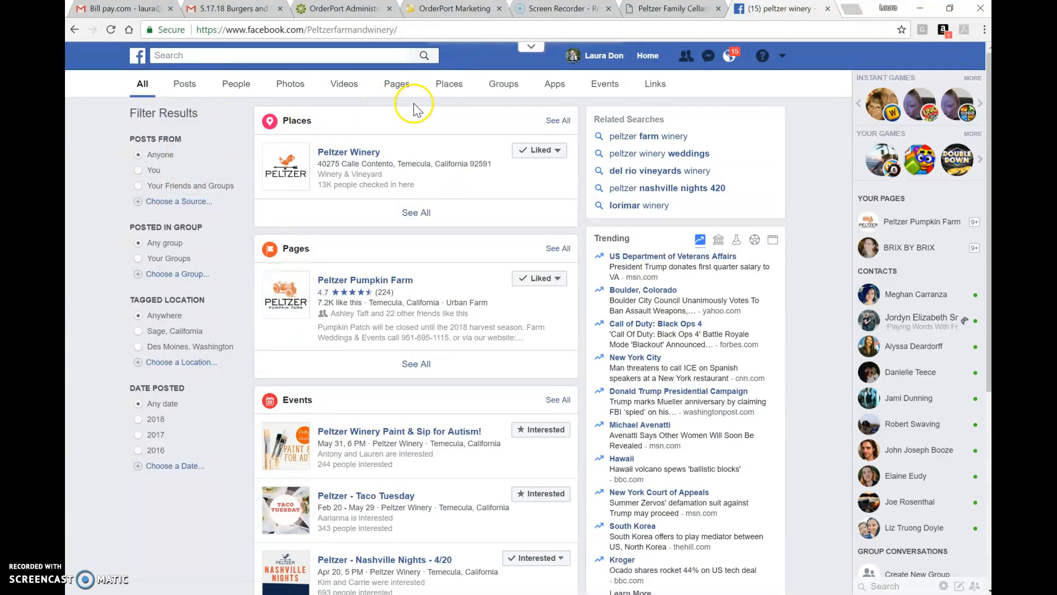
click(606, 85)
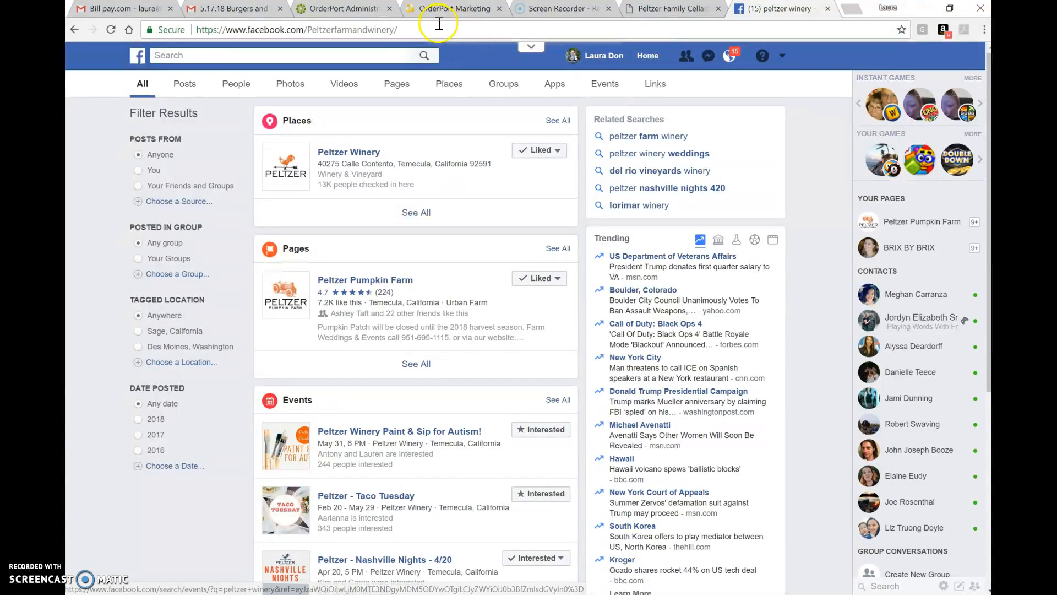
- Copy the Peltzer Winery Facebook page address and paste it as the Bands & Bites image's link URL
click(412, 30)
drag(412, 30, 160, 34)
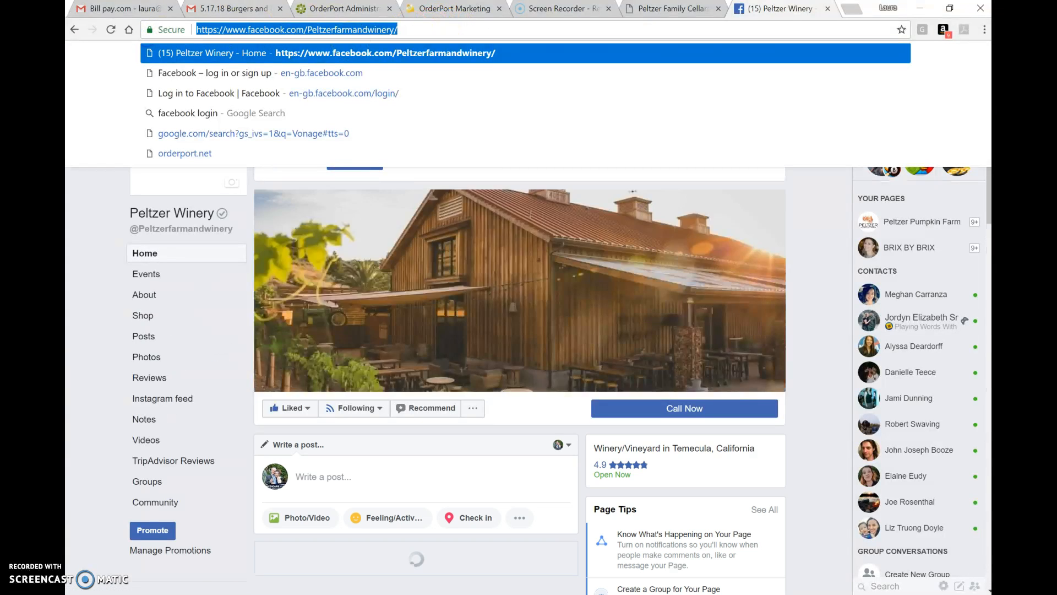
key(ctrl+c)
click(455, 8)
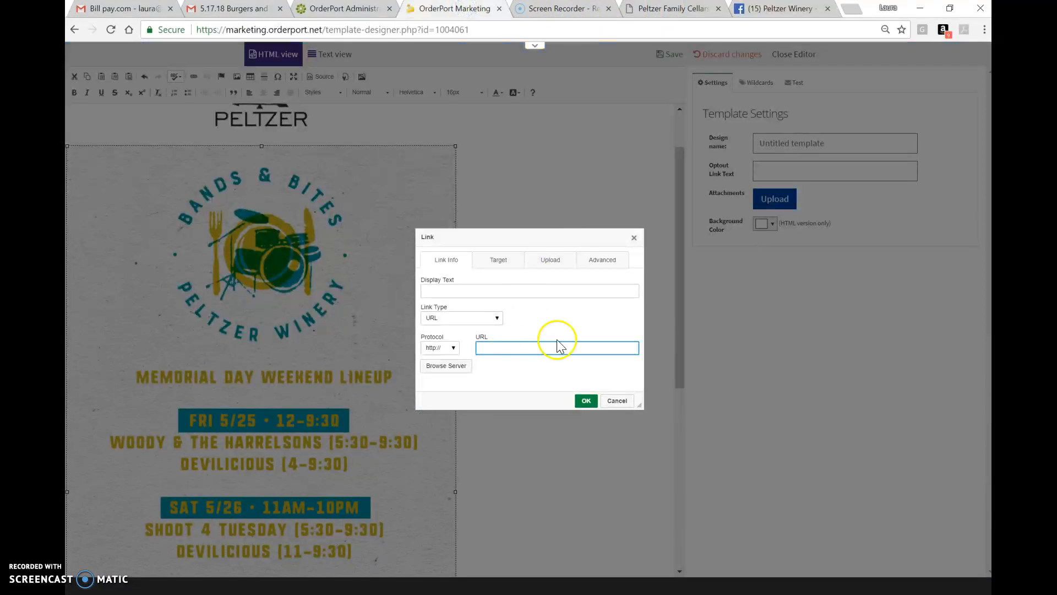
key(ctrl+v)
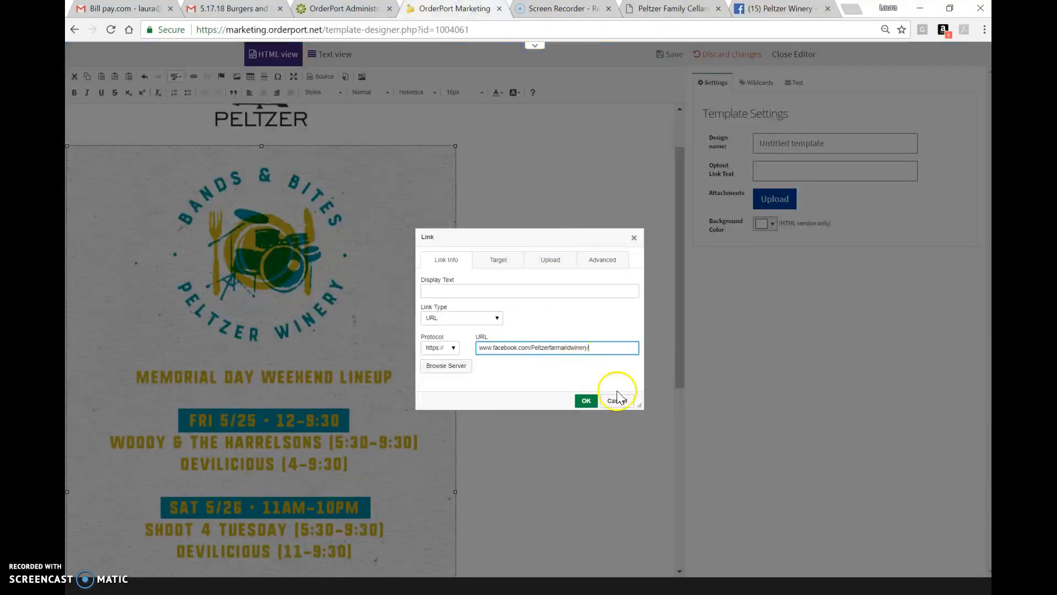
click(586, 400)
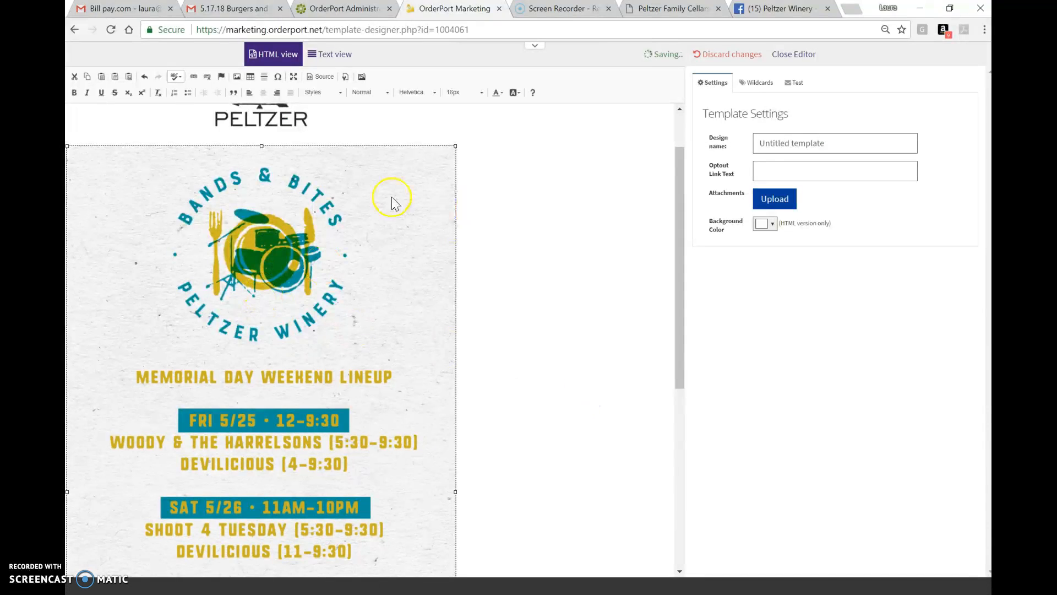
- Insert the Follow Peltzerweddings on Instagram image from the server file browser below the Bands & Bites flyer
click(551, 205)
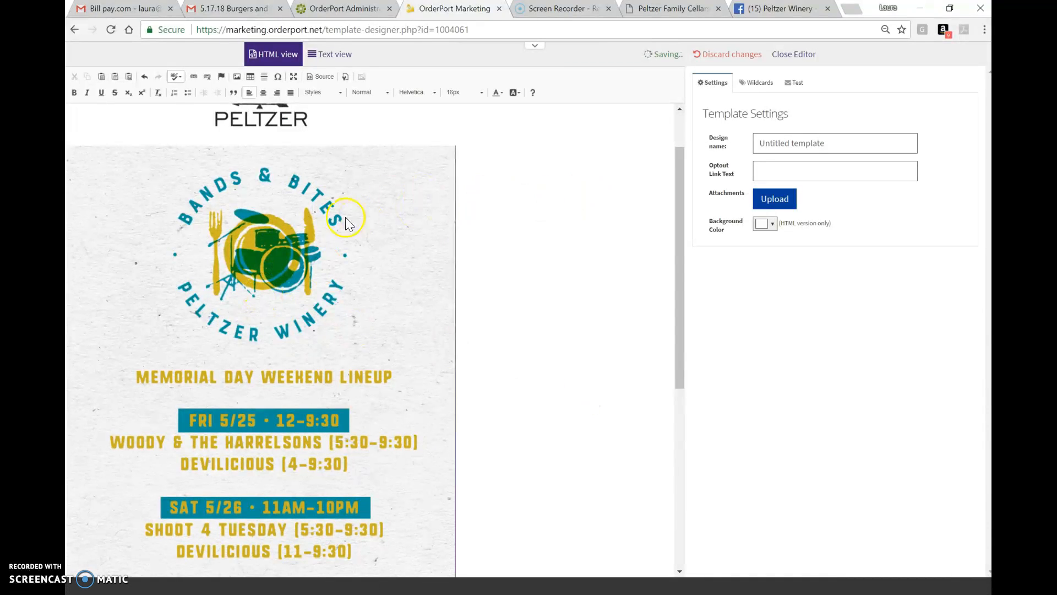
scroll(477, 242, down, 6)
click(484, 249)
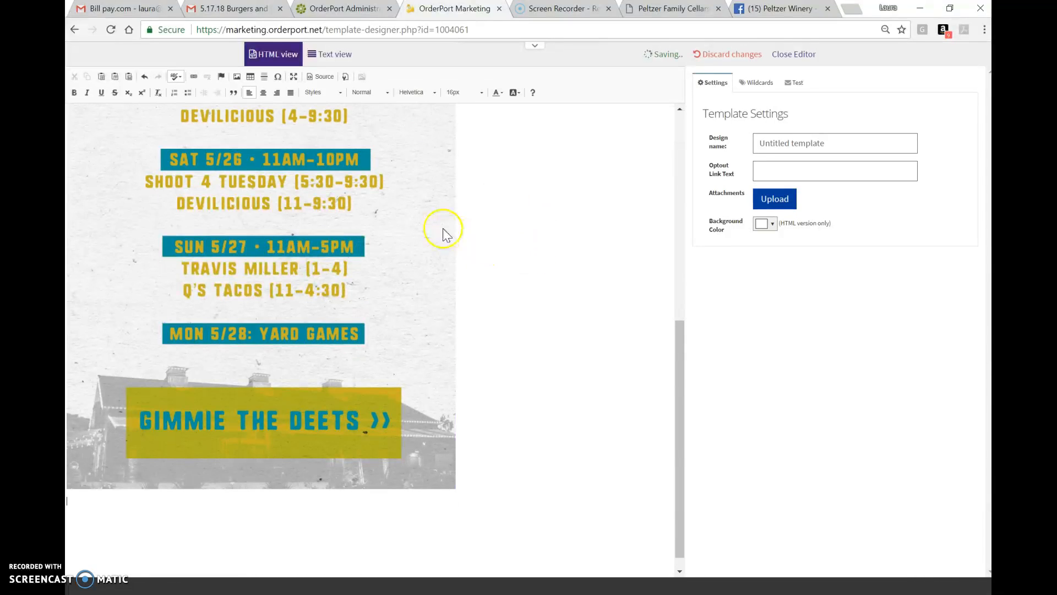
click(237, 78)
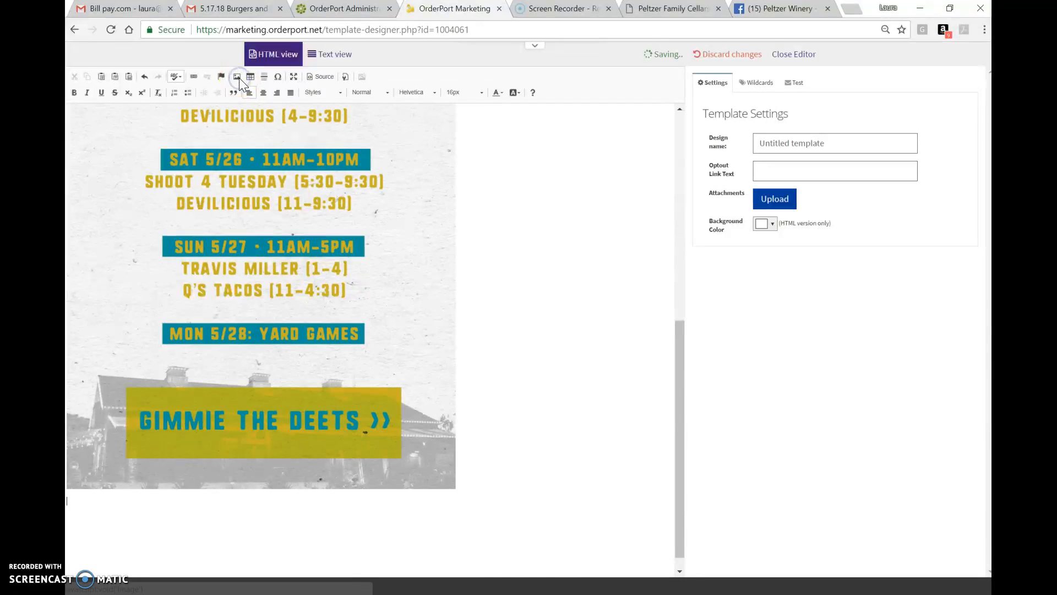
click(615, 247)
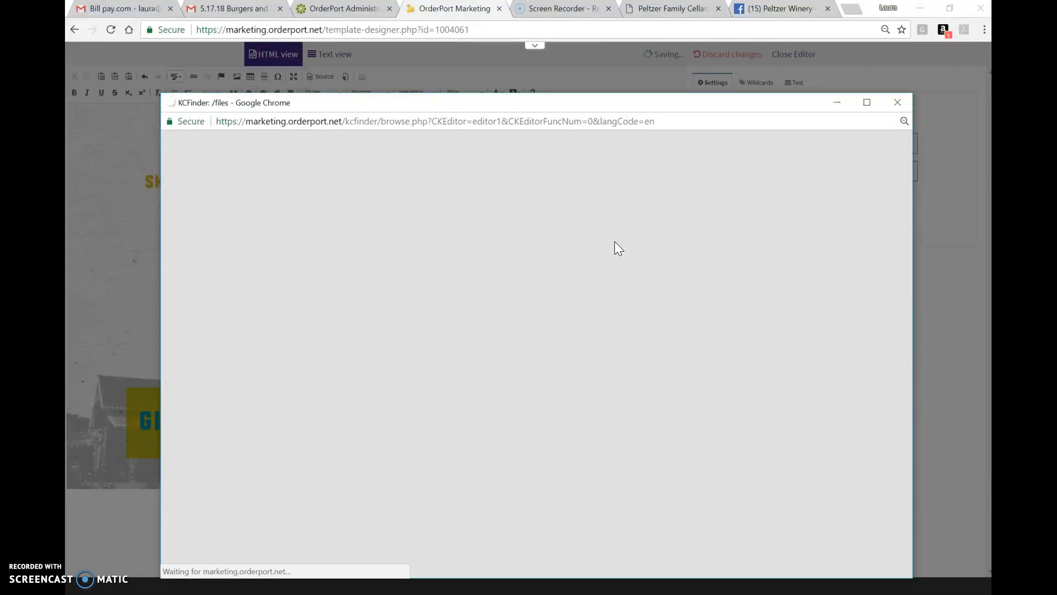
scroll(615, 241, down, 3)
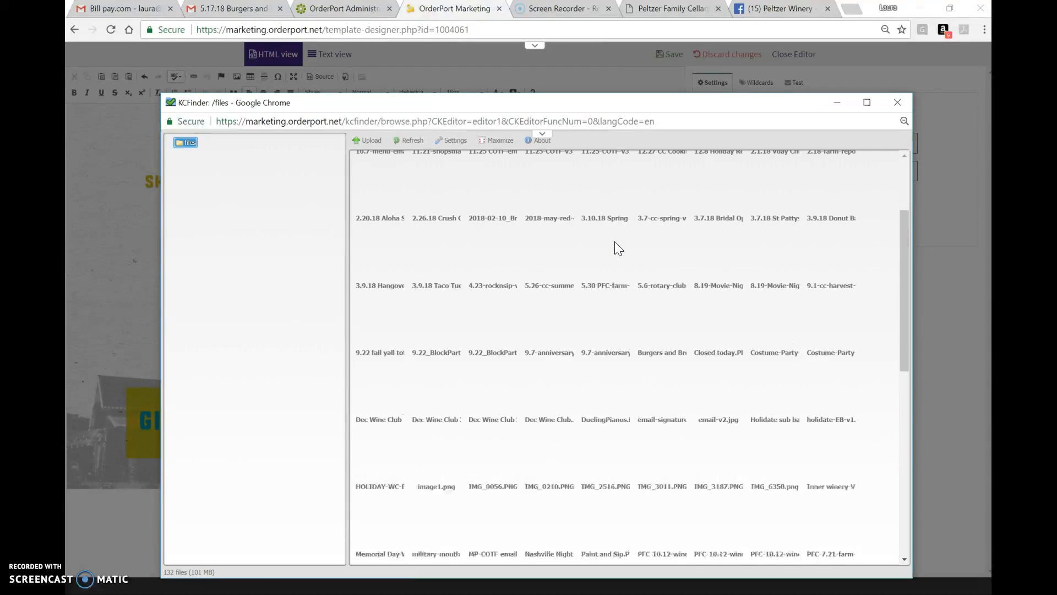
scroll(614, 241, down, 6)
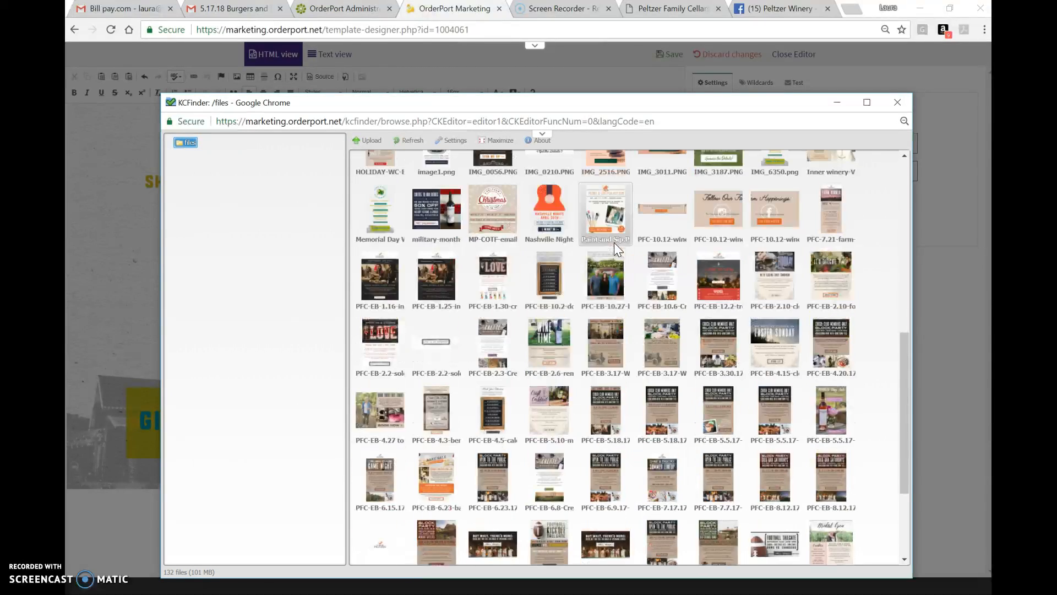
scroll(614, 242, down, 2)
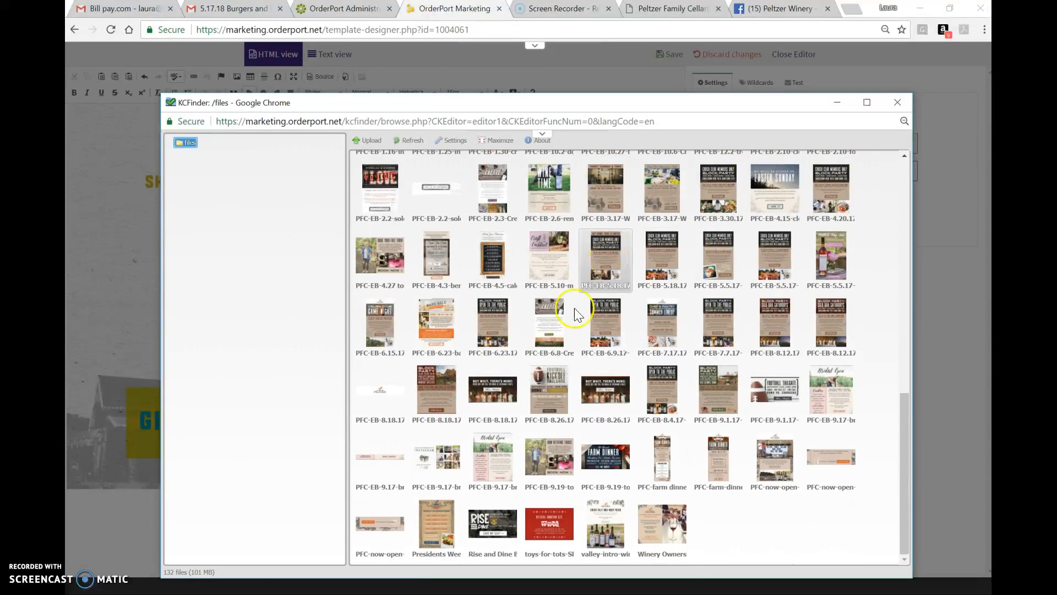
click(436, 457)
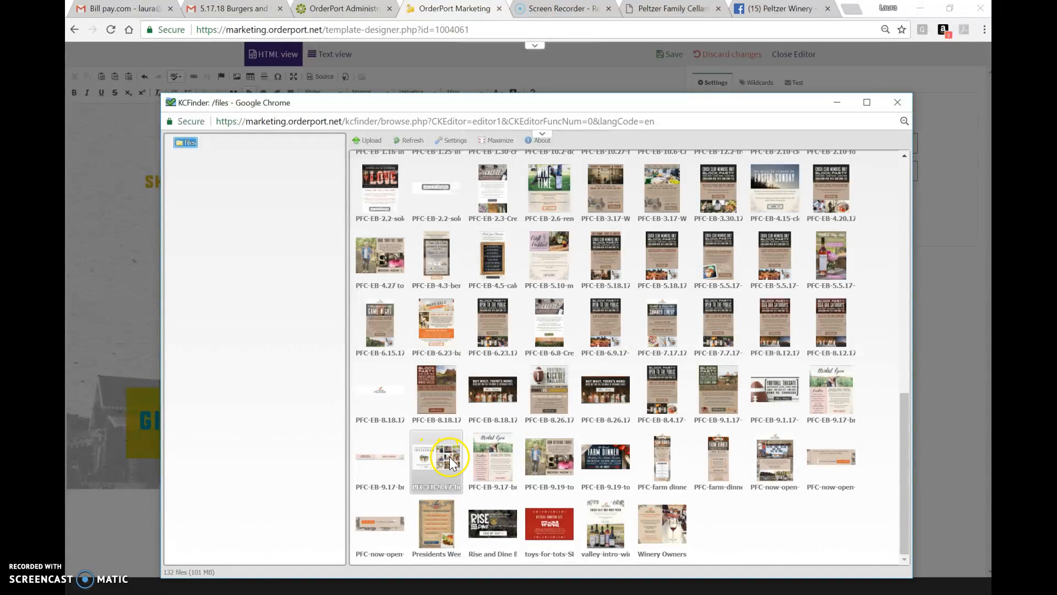
click(449, 458)
double_click(449, 457)
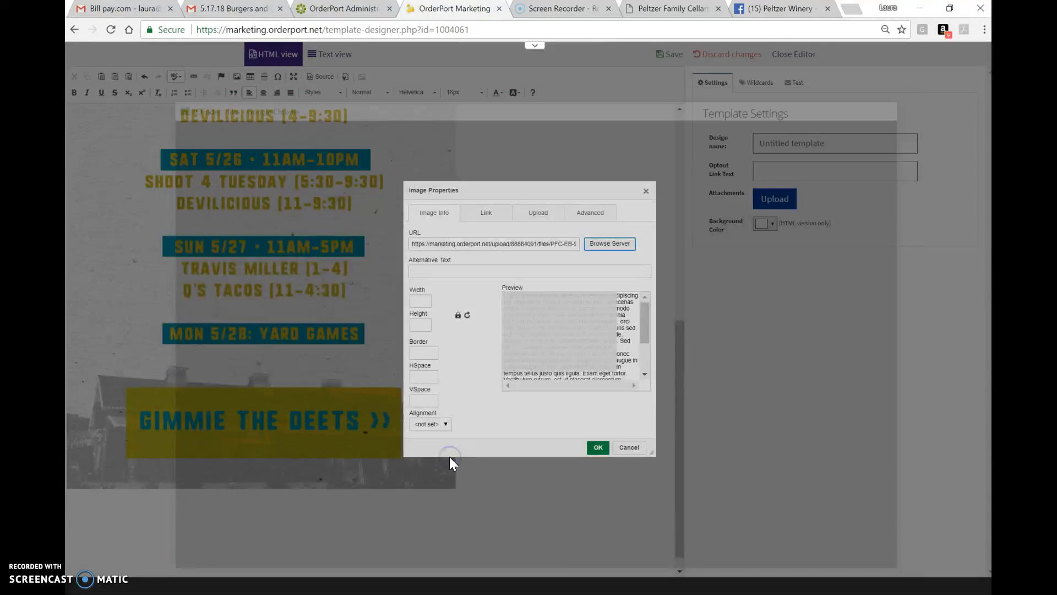
click(604, 448)
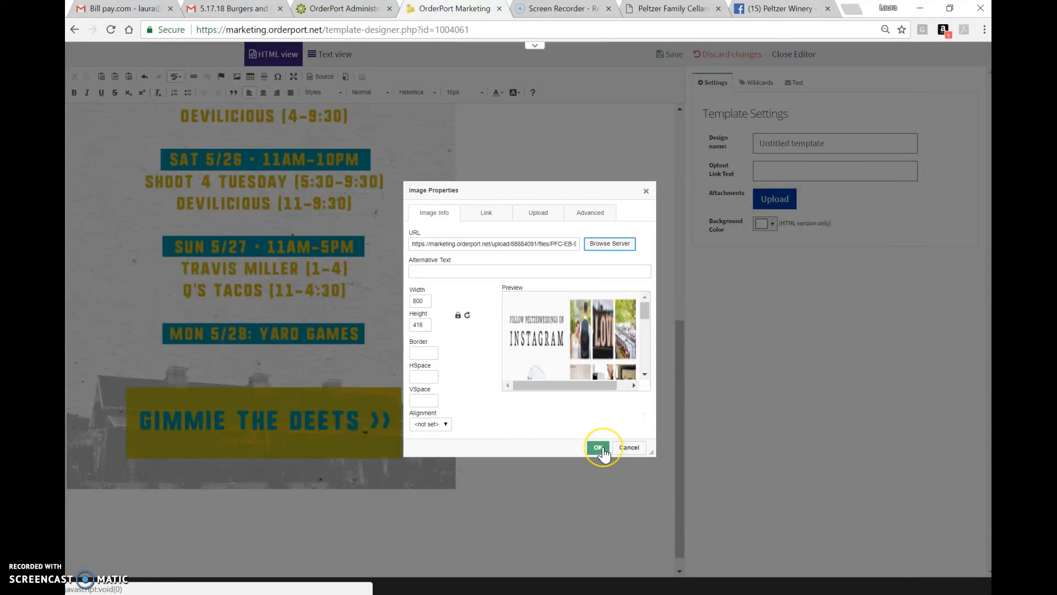
click(603, 448)
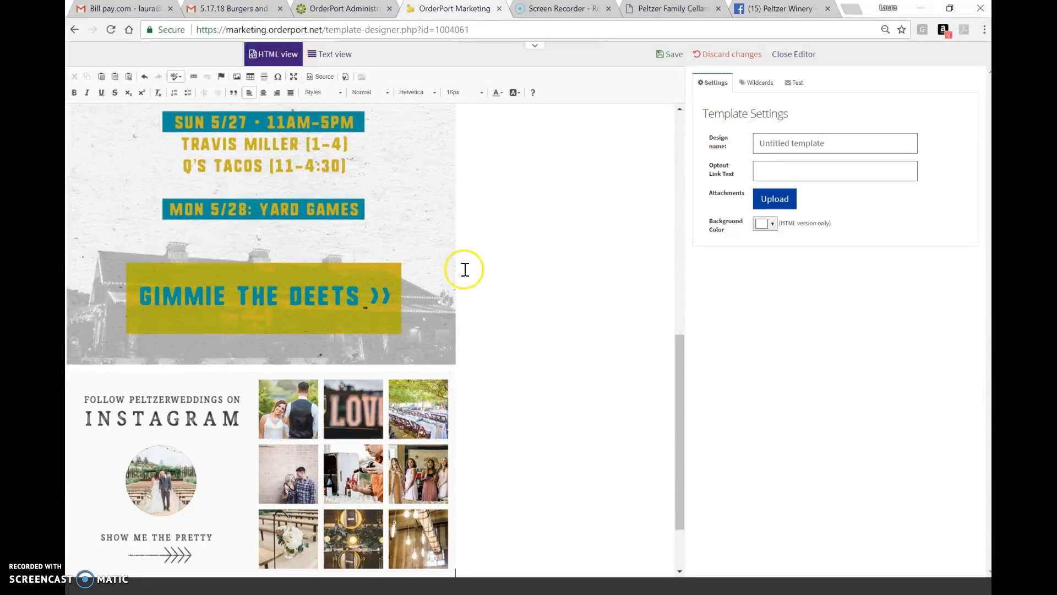
- Send a test message of the design to the user's own e-mail address
scroll(468, 259, up, 10)
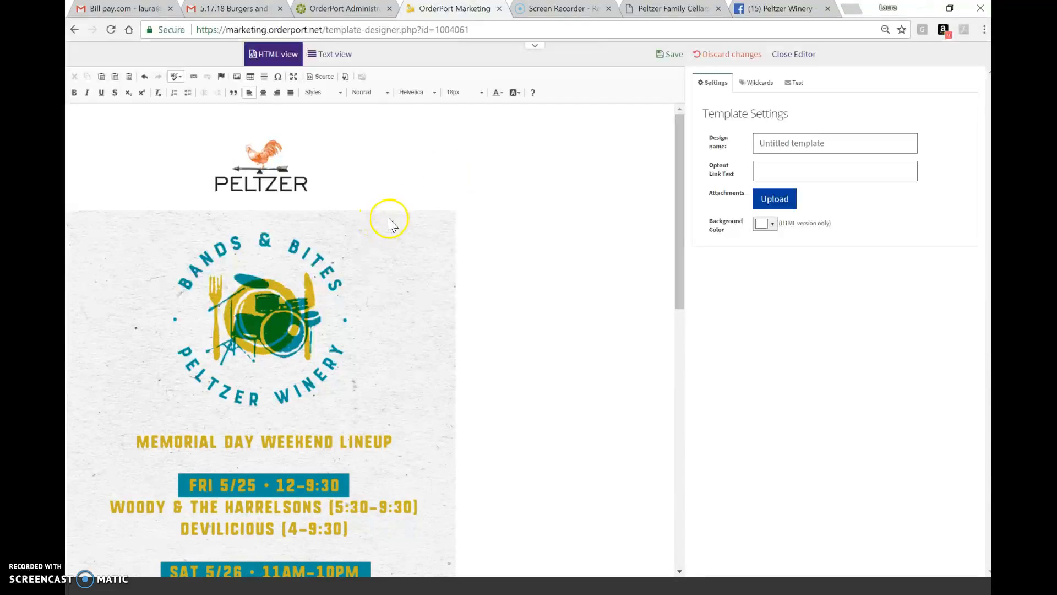
scroll(505, 215, down, 10)
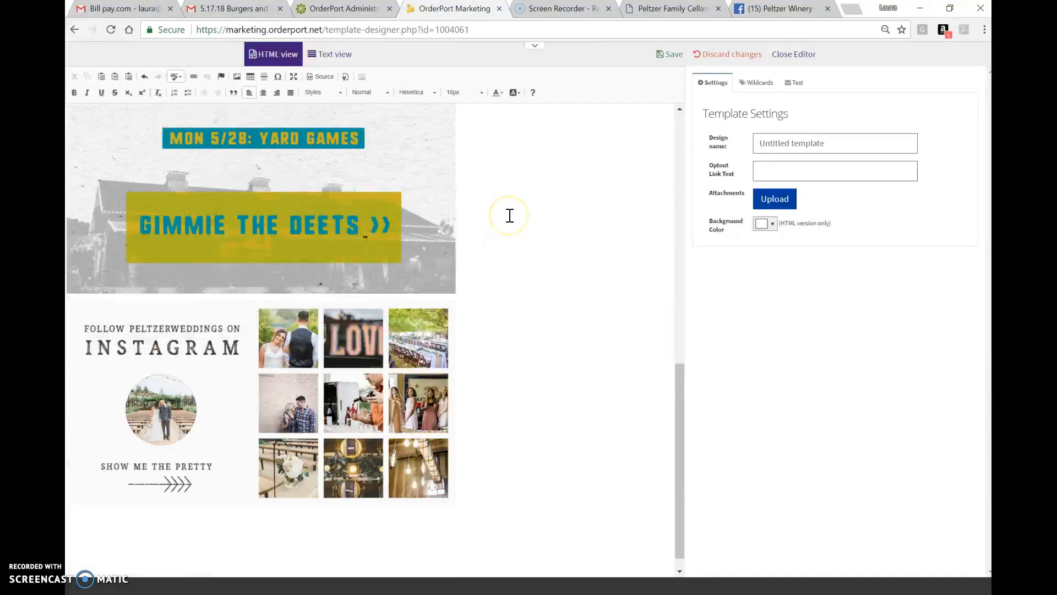
scroll(510, 216, up, 10)
scroll(510, 215, down, 5)
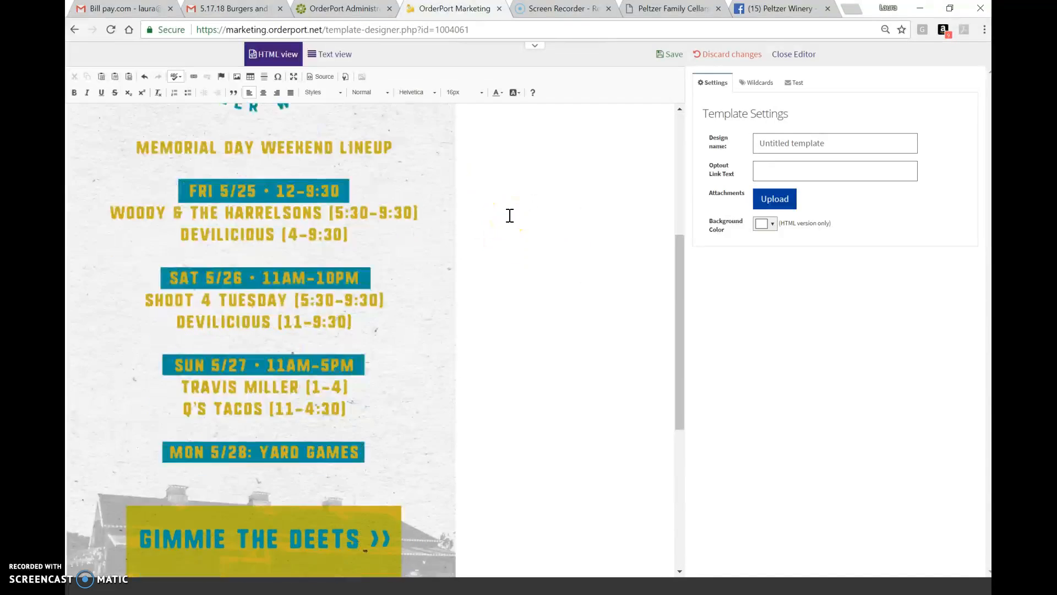
scroll(510, 215, up, 5)
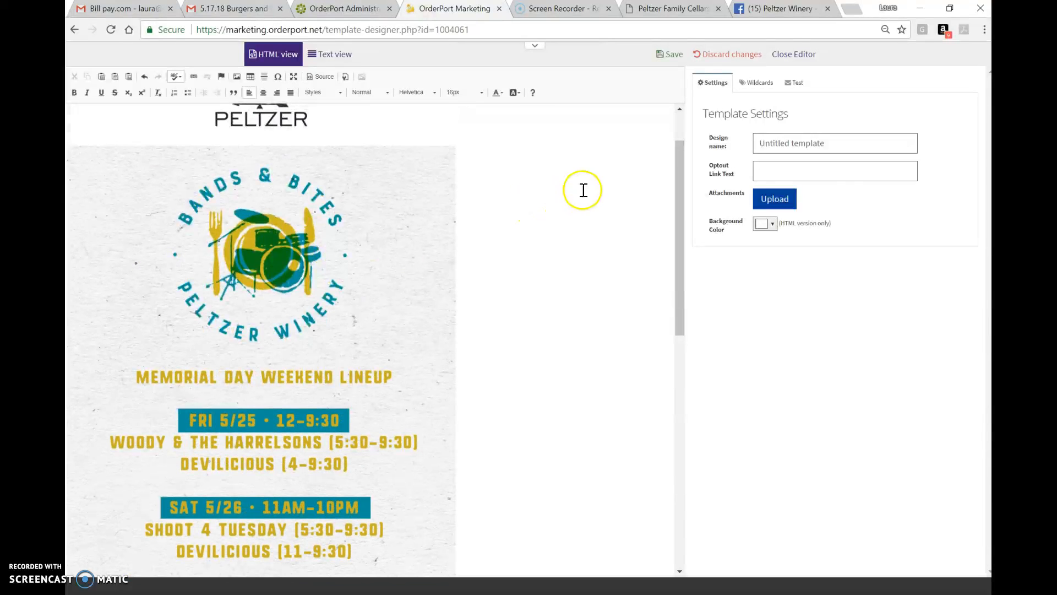
click(794, 83)
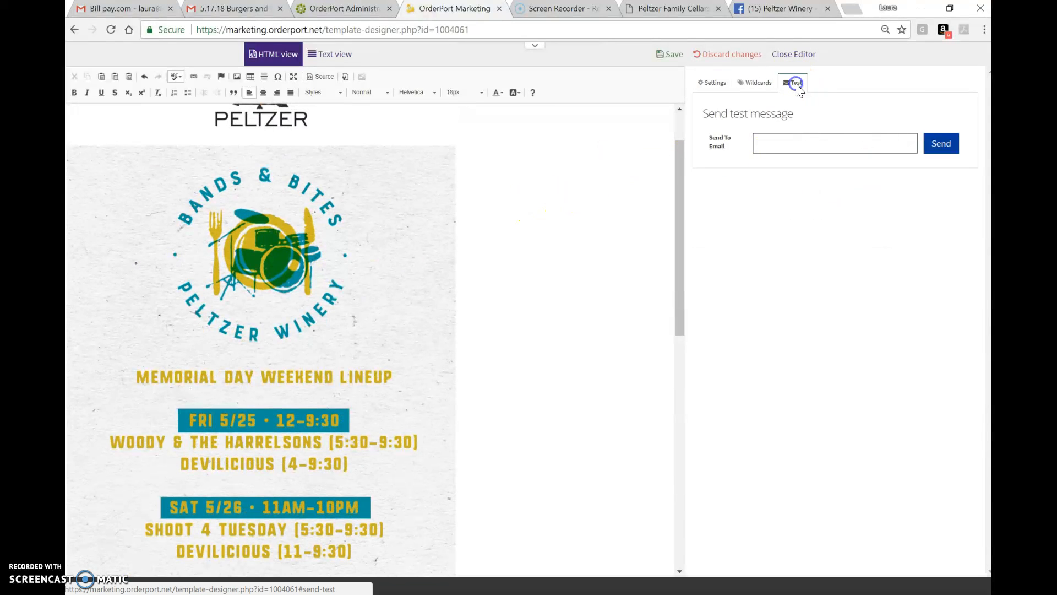
click(820, 142)
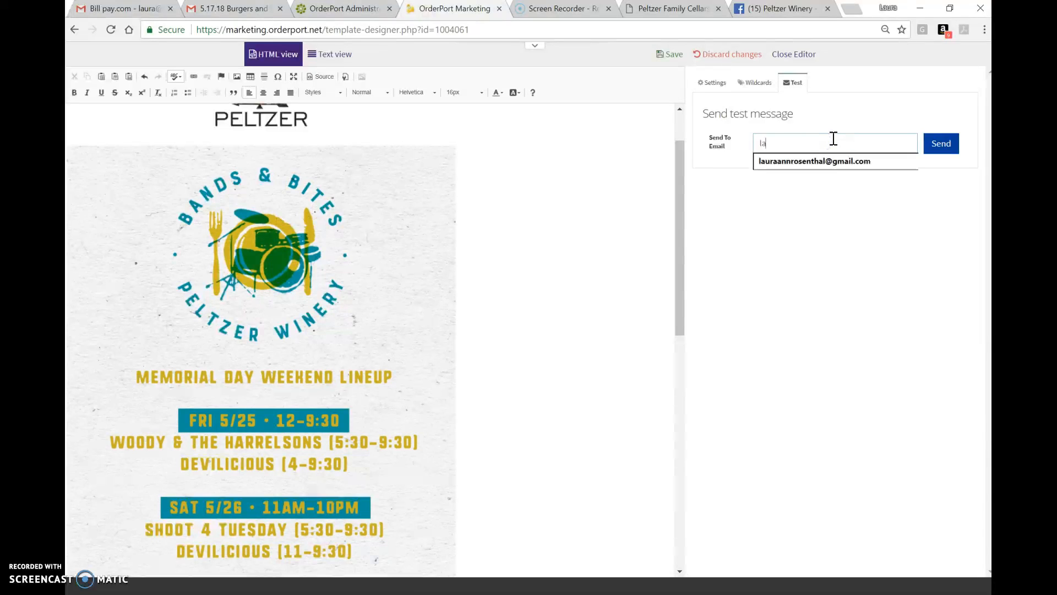
click(816, 165)
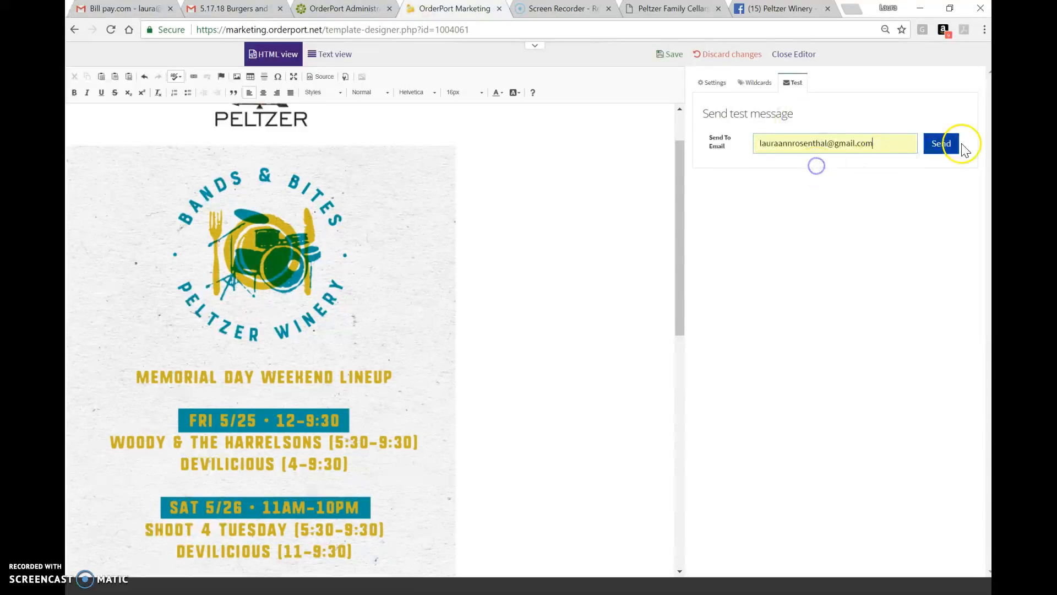
click(945, 145)
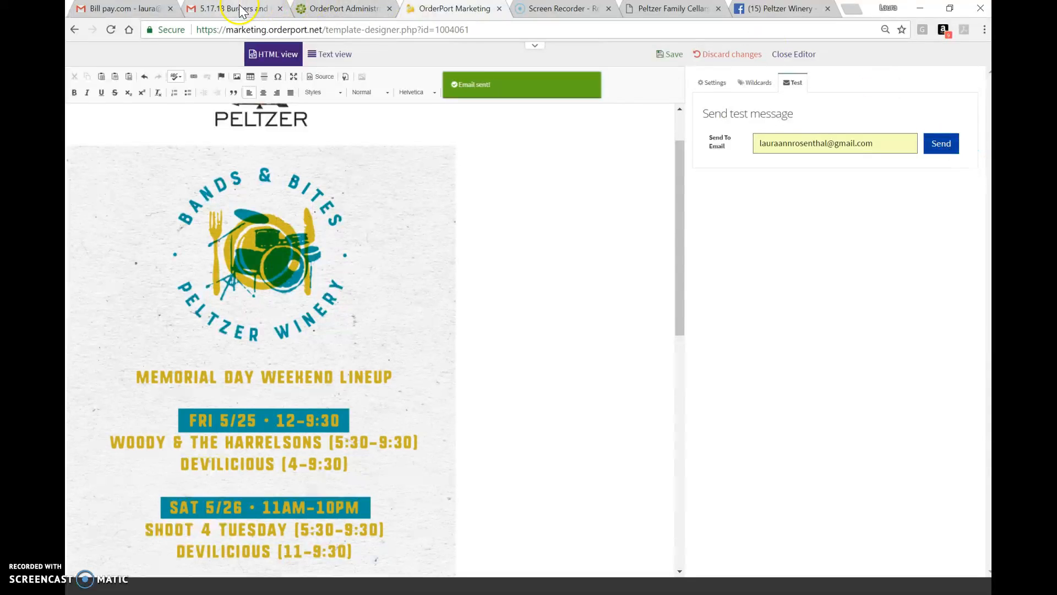
- Open the received Untitled template test e-mail from the Updates category of the Gmail inbox
click(208, 7)
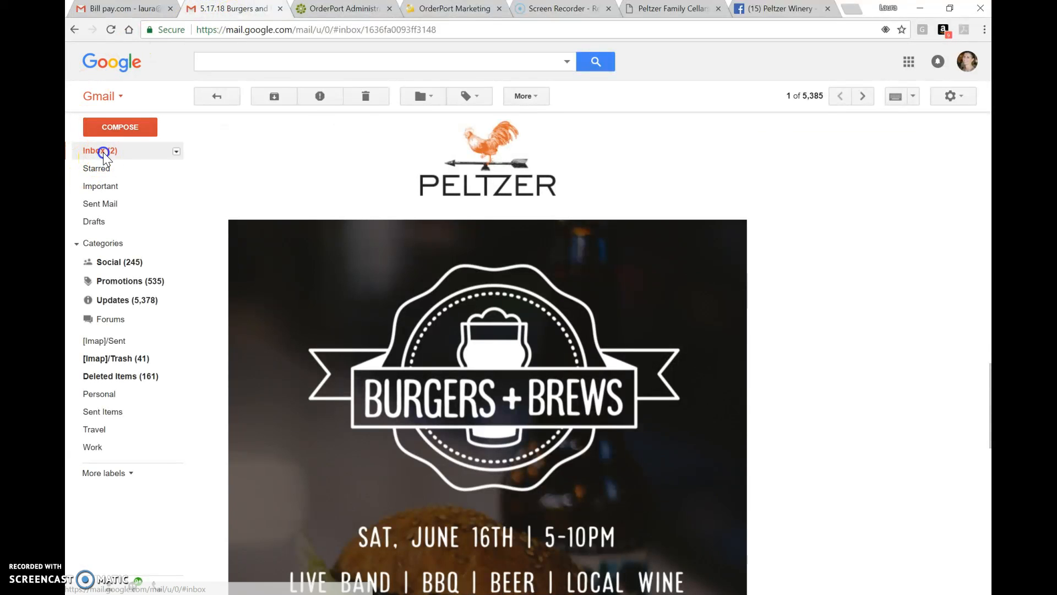
click(100, 150)
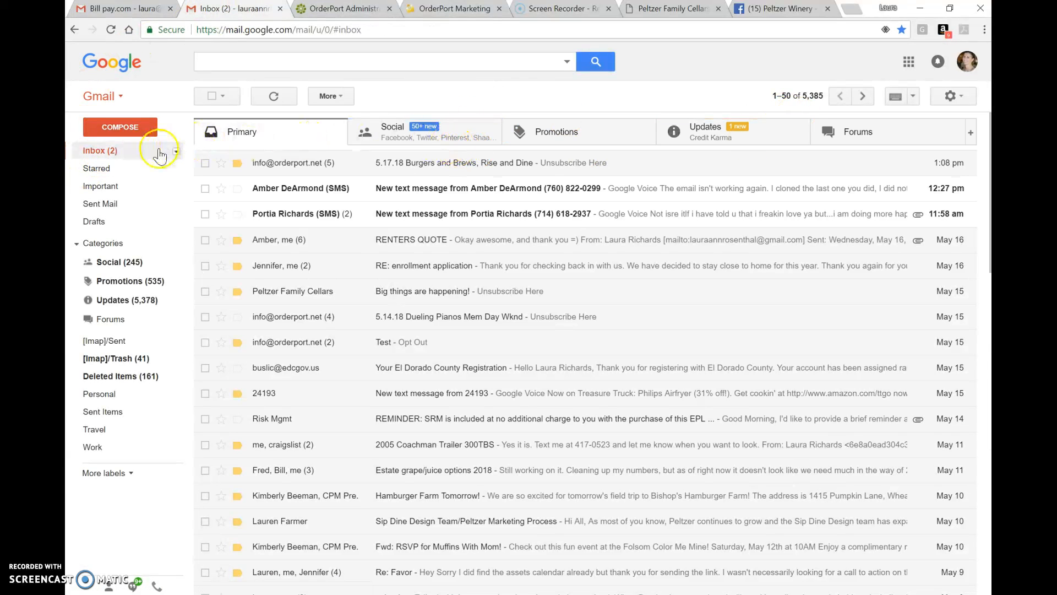
click(131, 150)
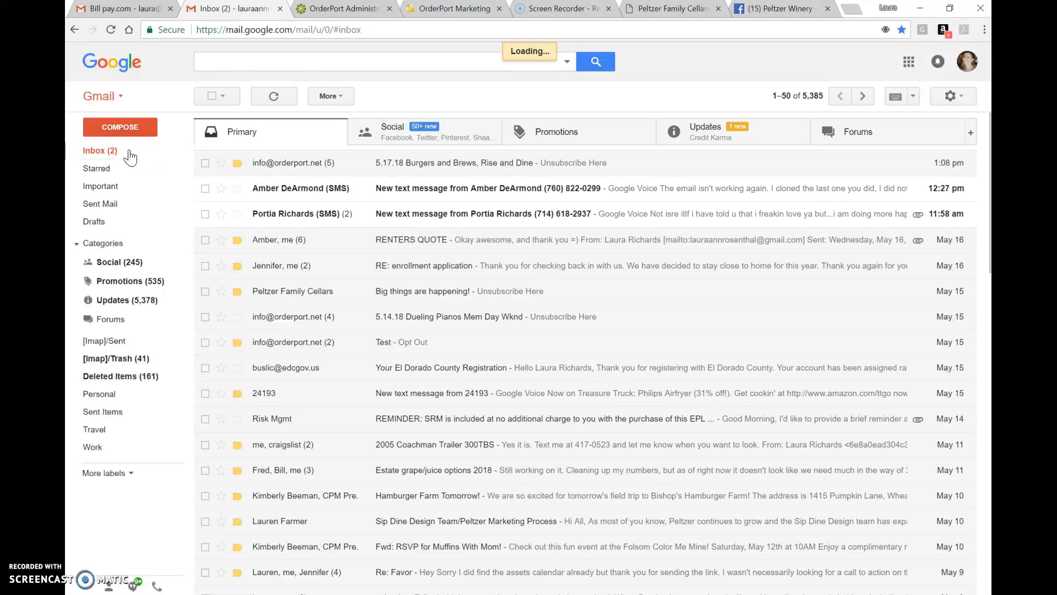
click(748, 145)
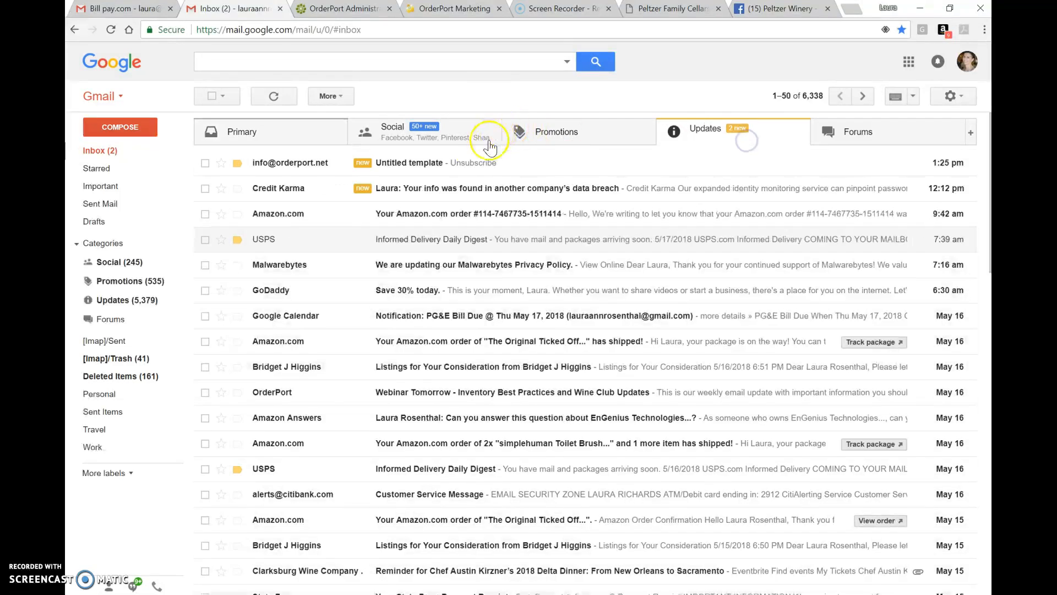
click(479, 163)
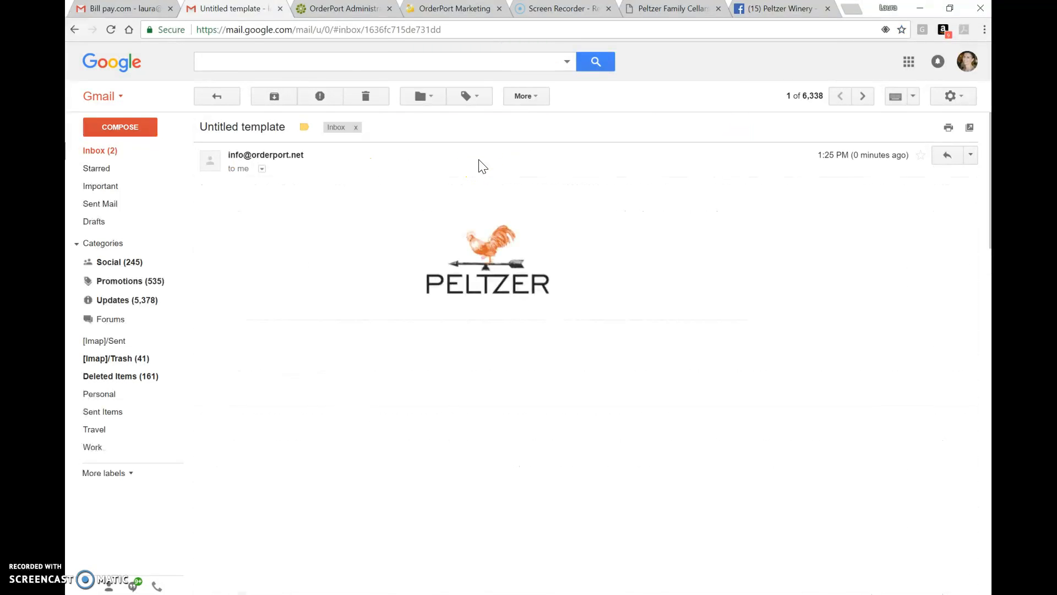
- Scroll through the test e-mail and follow its flyer and logo links to check where they lead
scroll(495, 187, down, 2)
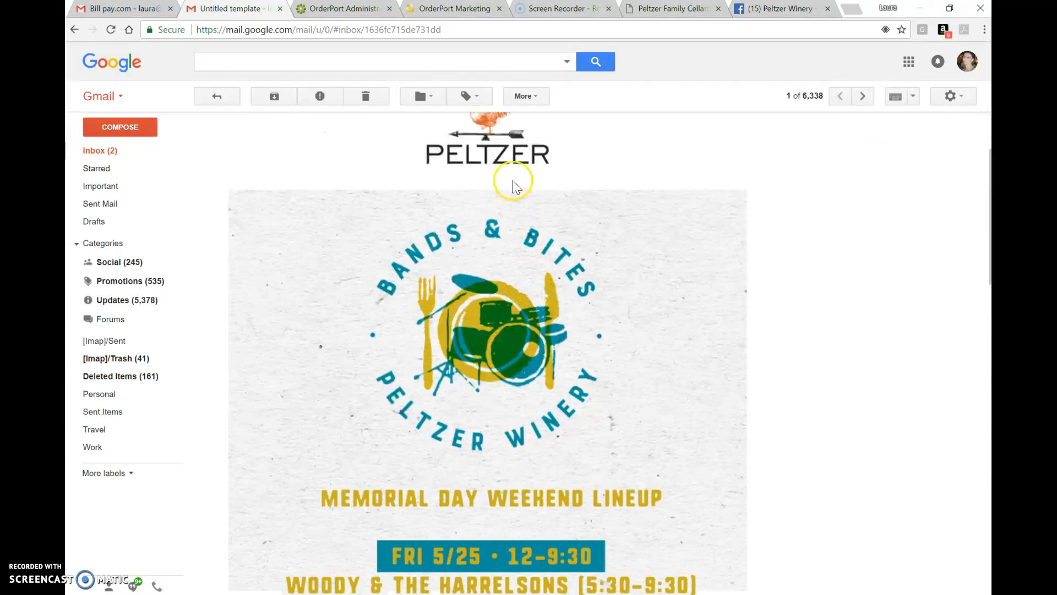
scroll(627, 172, down, 2)
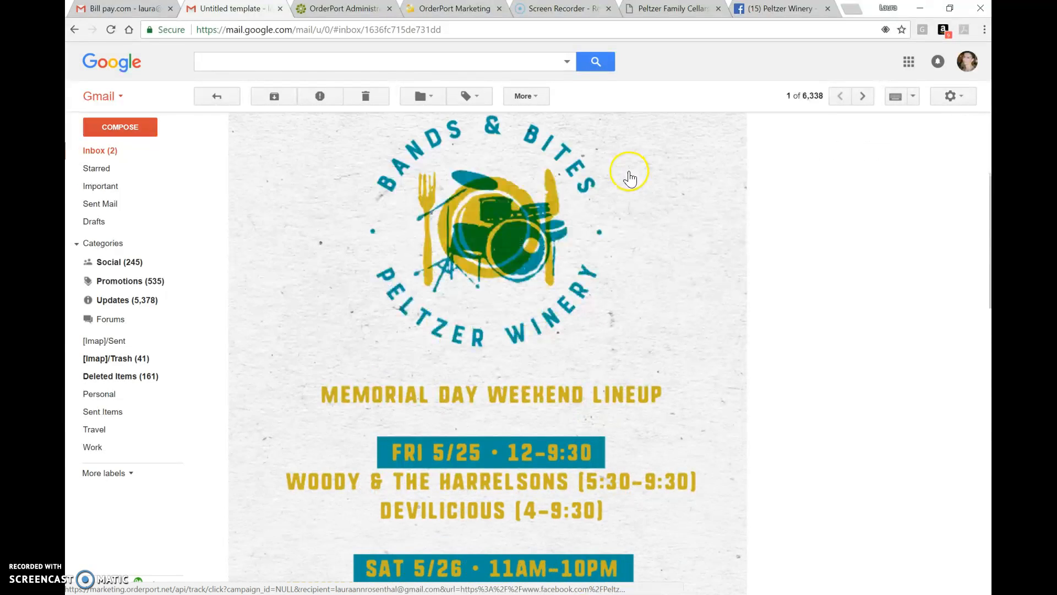
scroll(653, 340, down, 10)
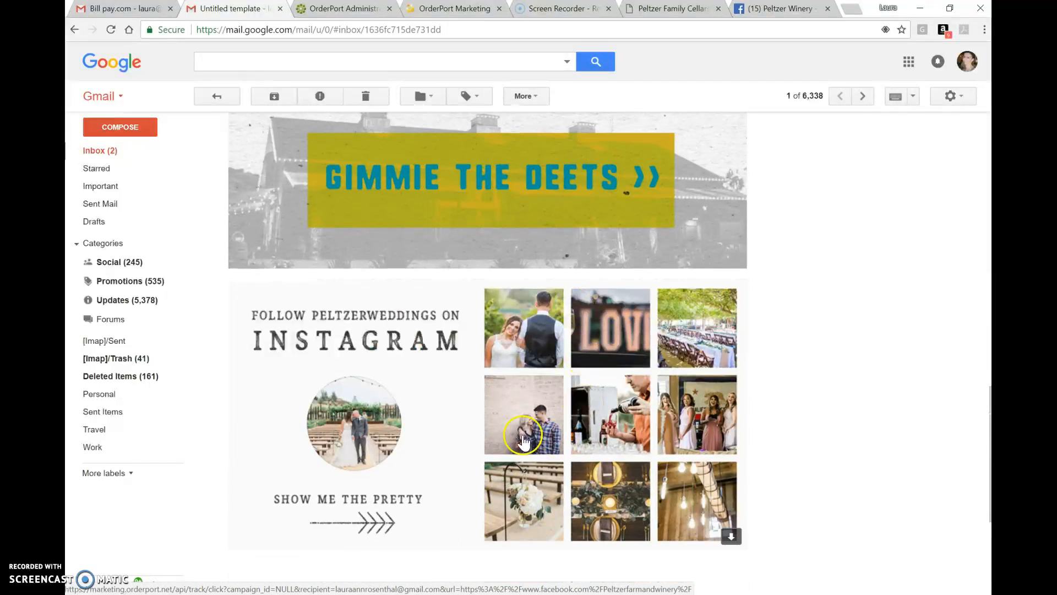
scroll(633, 407, up, 10)
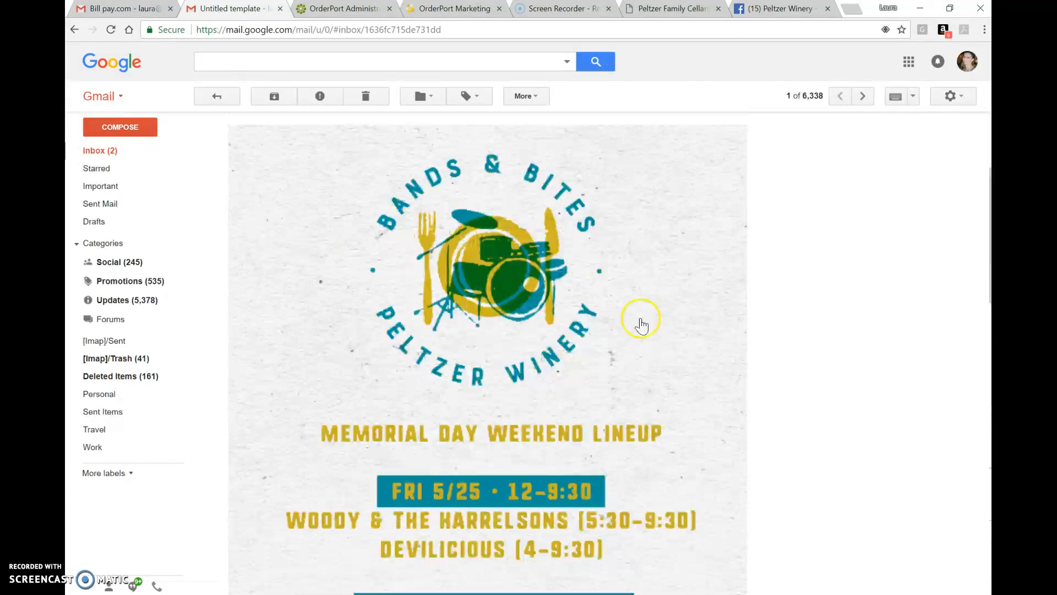
click(647, 211)
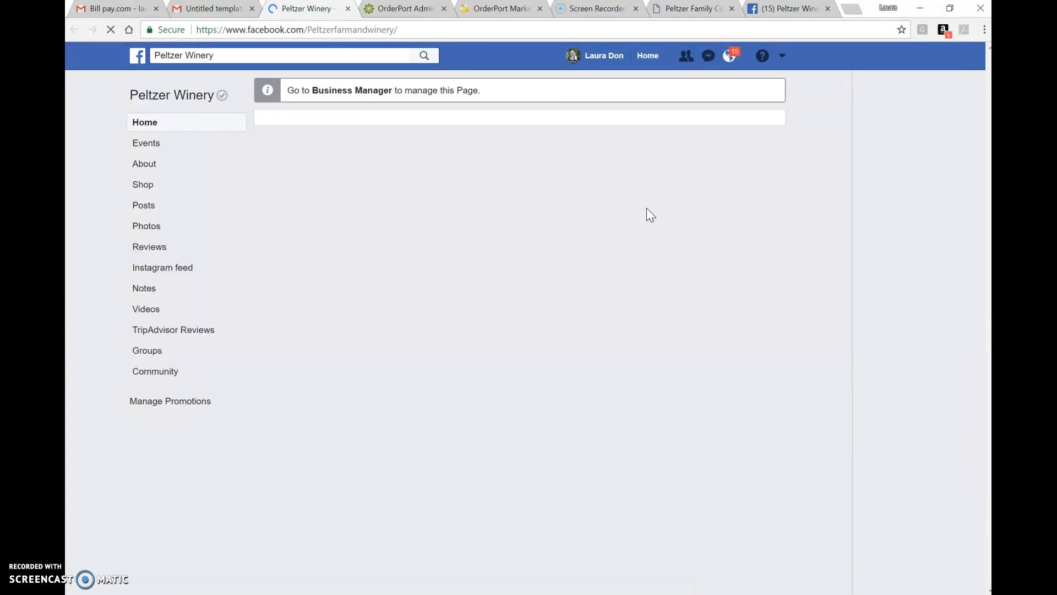
click(348, 9)
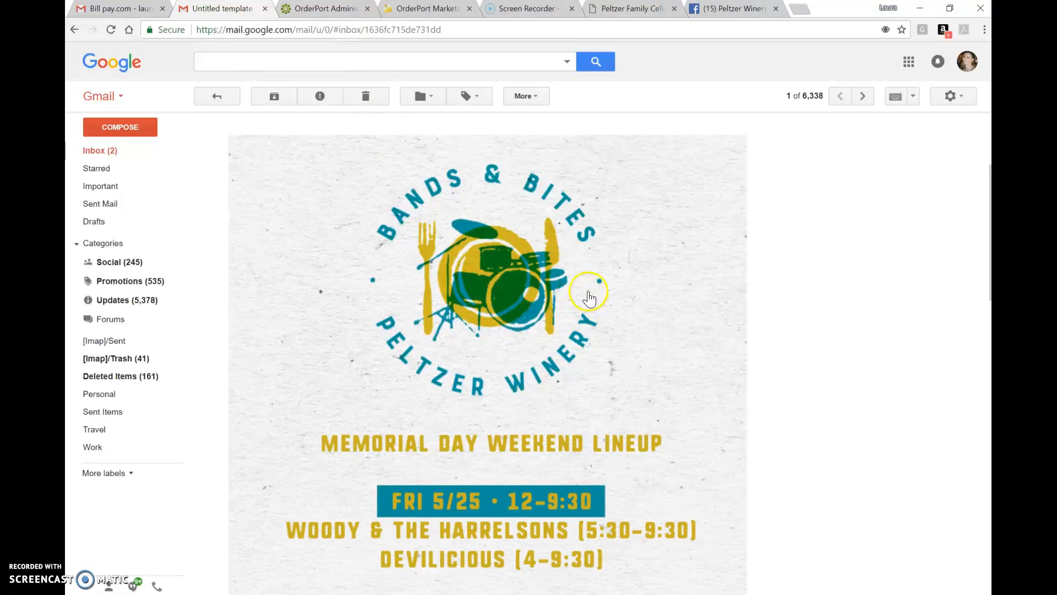
scroll(590, 290, up, 5)
click(590, 268)
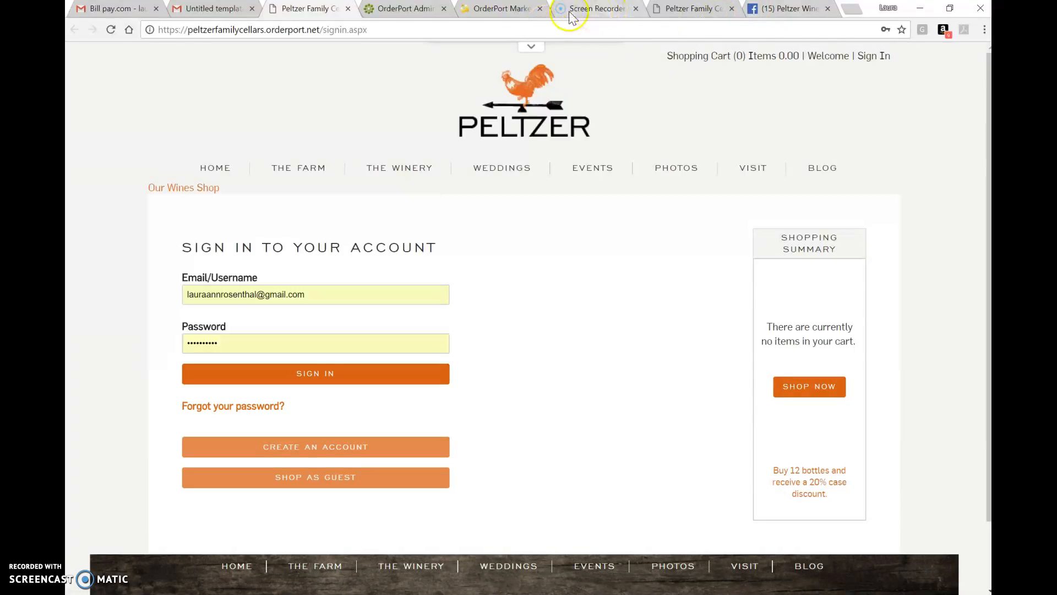
- Return to the design editor, close it, and delete the Untitled template design from the Designs list
click(499, 8)
scroll(639, 118, up, 2)
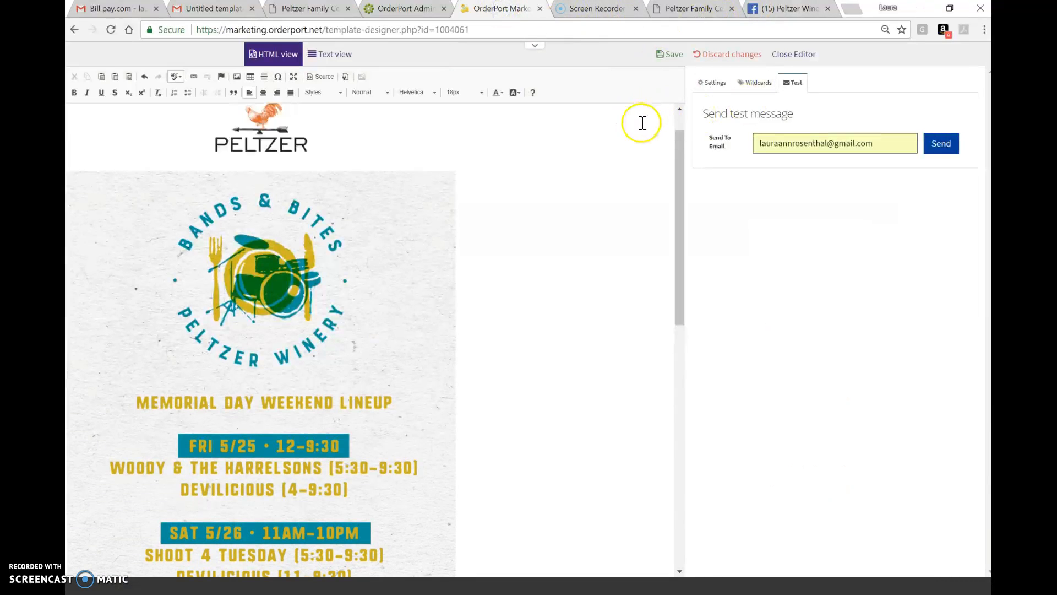
scroll(634, 138, up, 1)
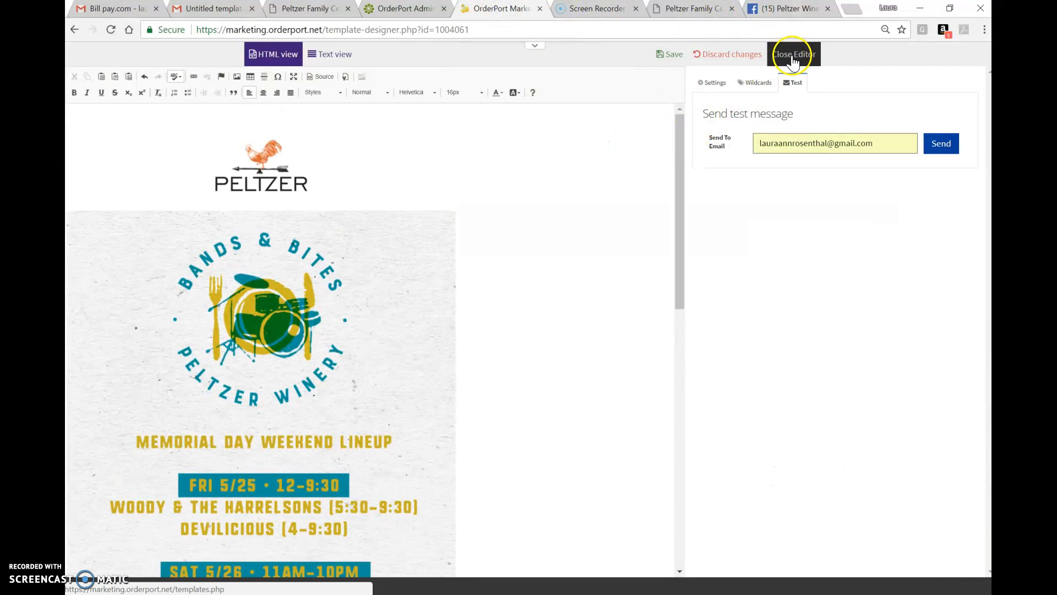
click(682, 57)
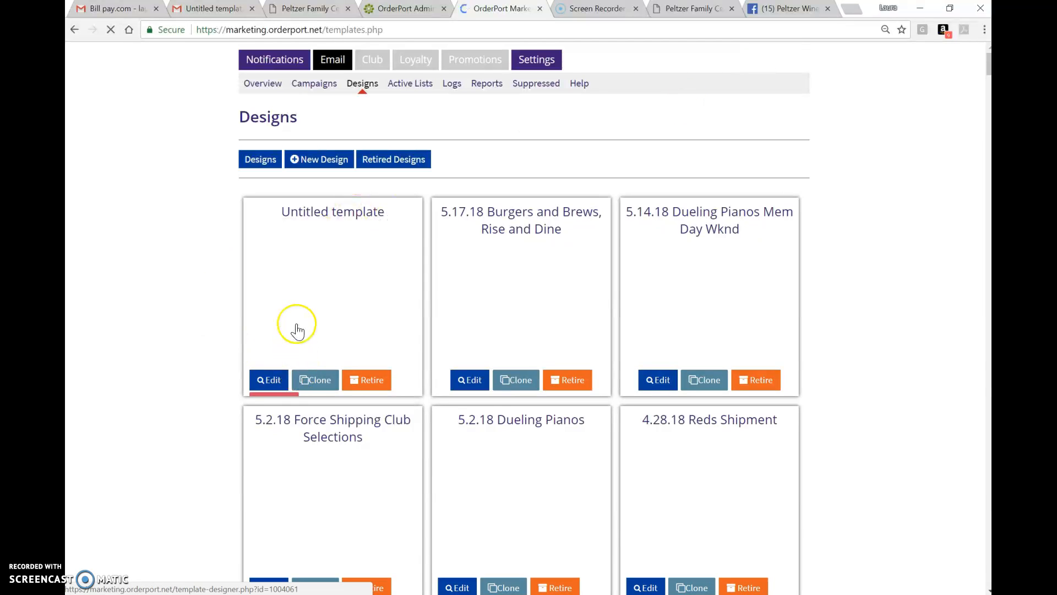
scroll(297, 331, down, 3)
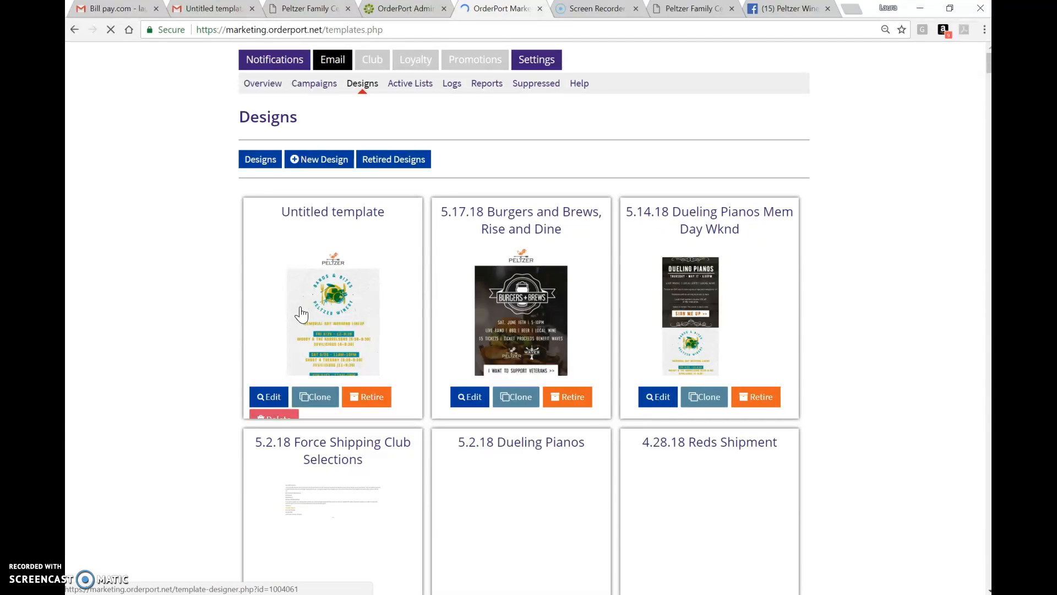
scroll(297, 316, down, 1)
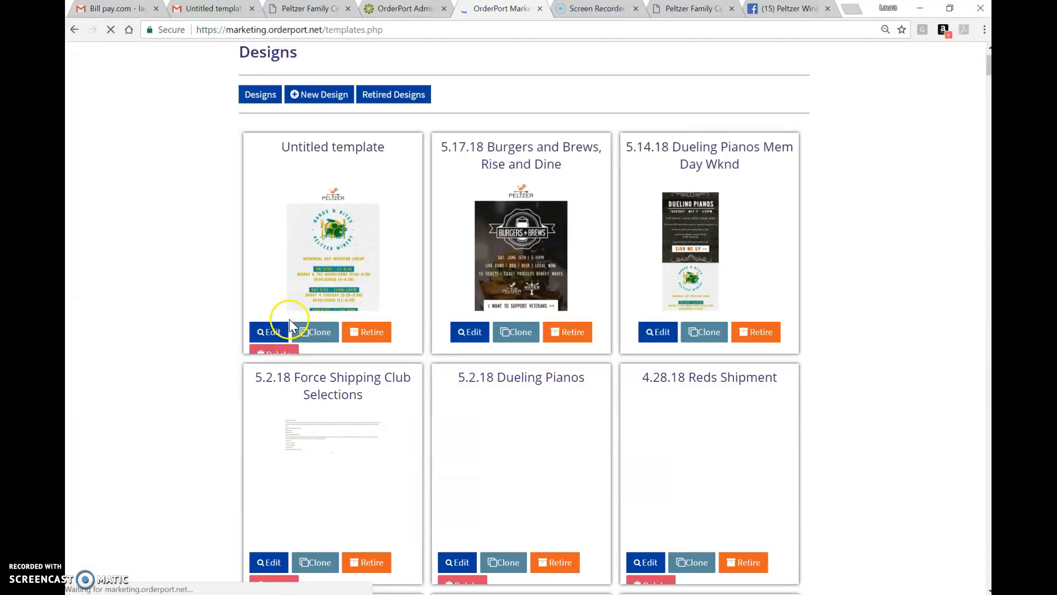
click(288, 354)
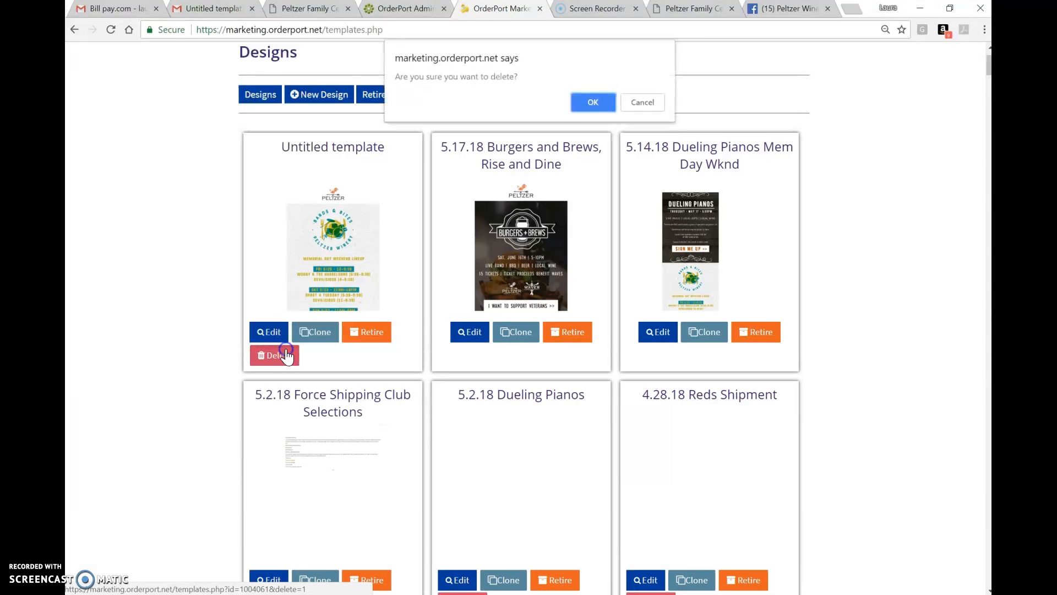
click(593, 102)
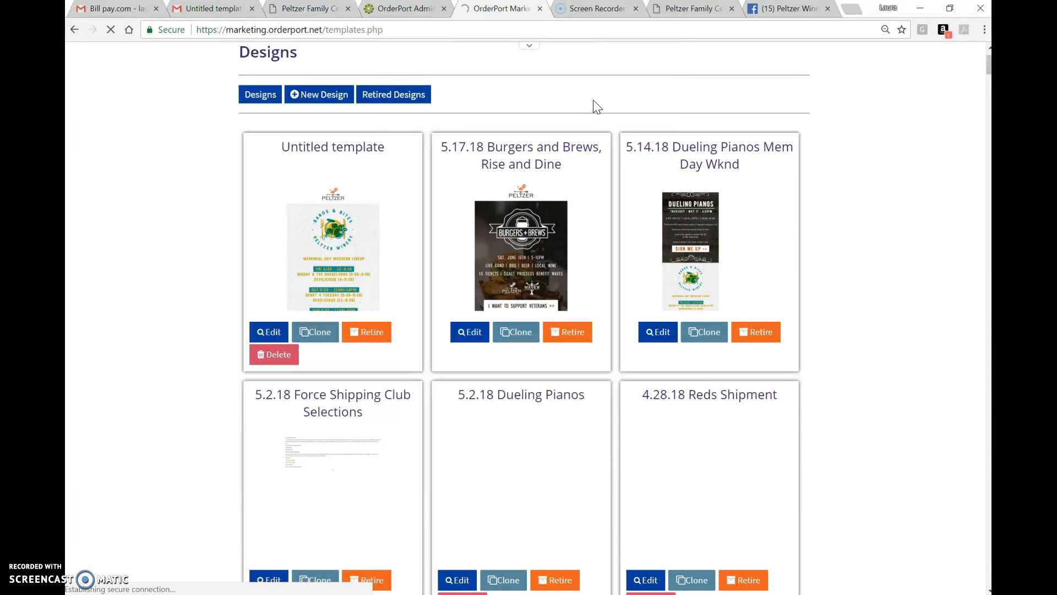